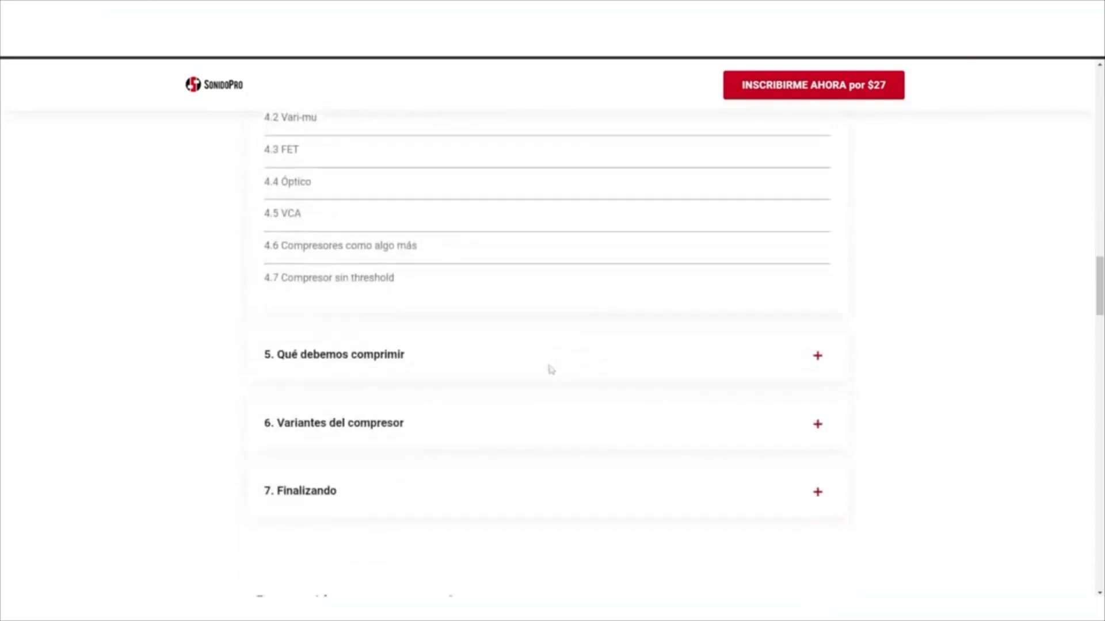
Review the compressor course syllabus, expanding section 6 "Variantes del compresor" and section 7 "Finalizando".
scroll(548, 367, "down", 1)
scroll(548, 367, "down", 10)
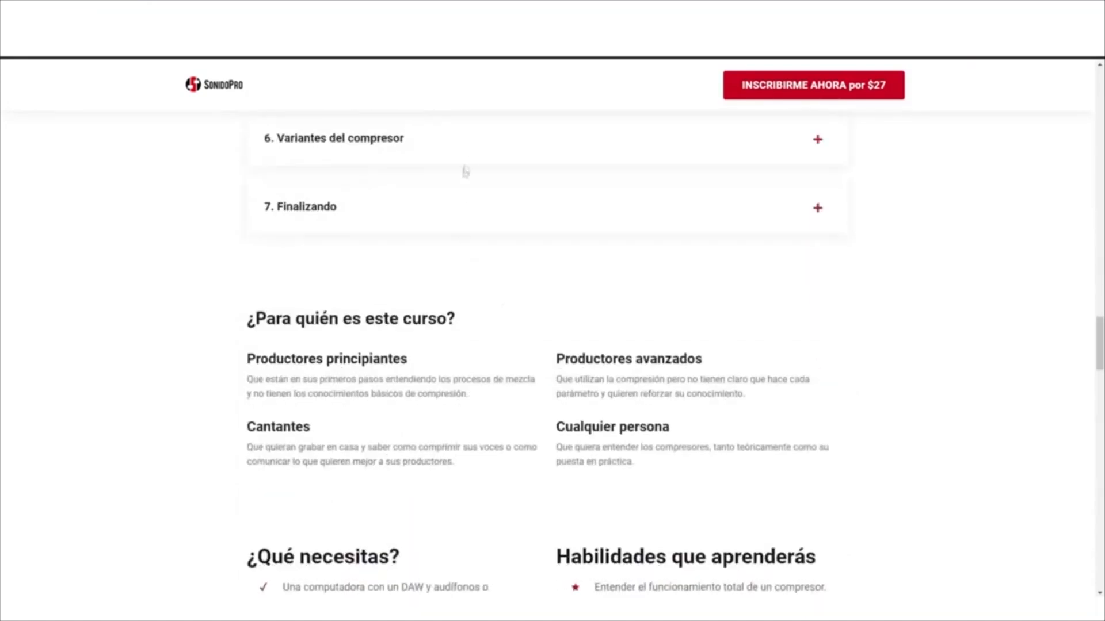
left_click(475, 150)
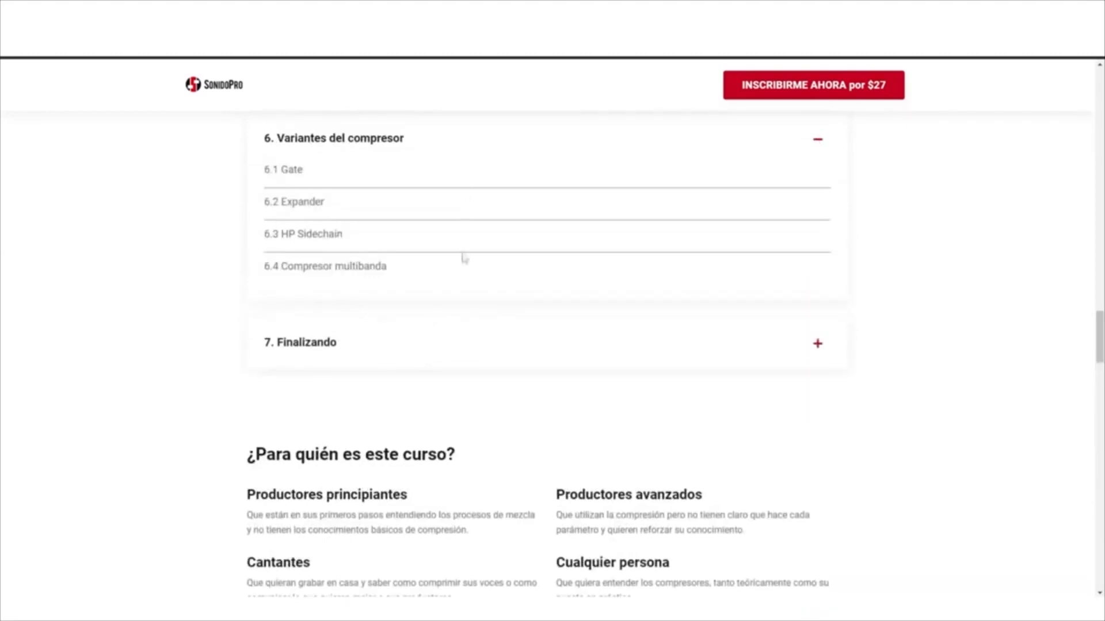
left_click(471, 352)
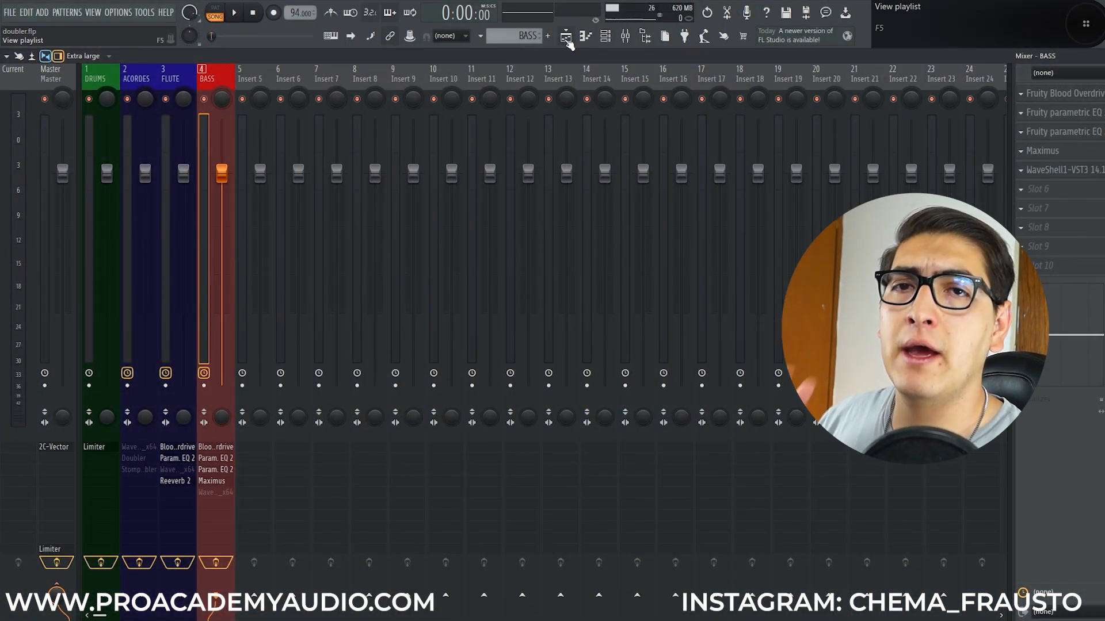
Switch to FL Studio's playlist and play the four-track arrangement.
left_click(567, 39)
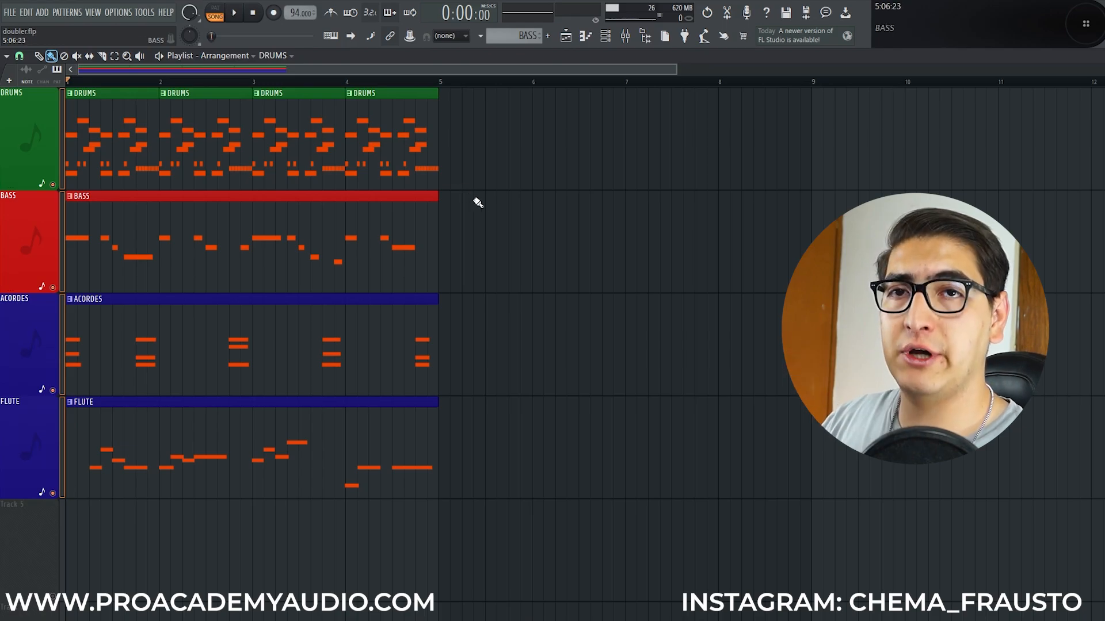
left_click(235, 14)
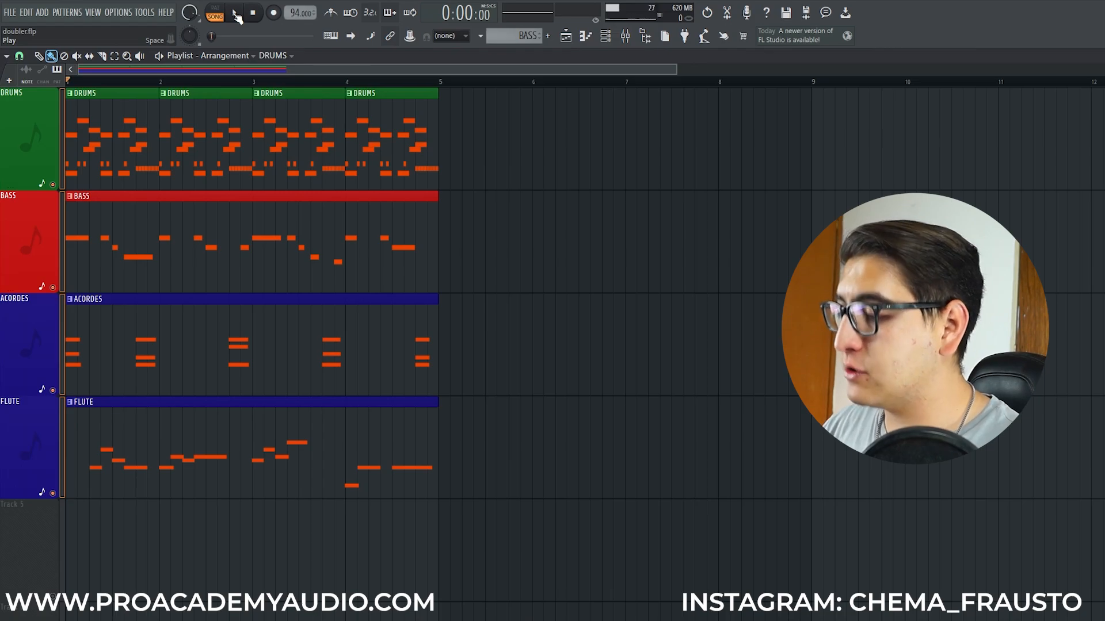
Show the mixer and open the Waves Doubler plugin on the ACORDES track.
key("F9")
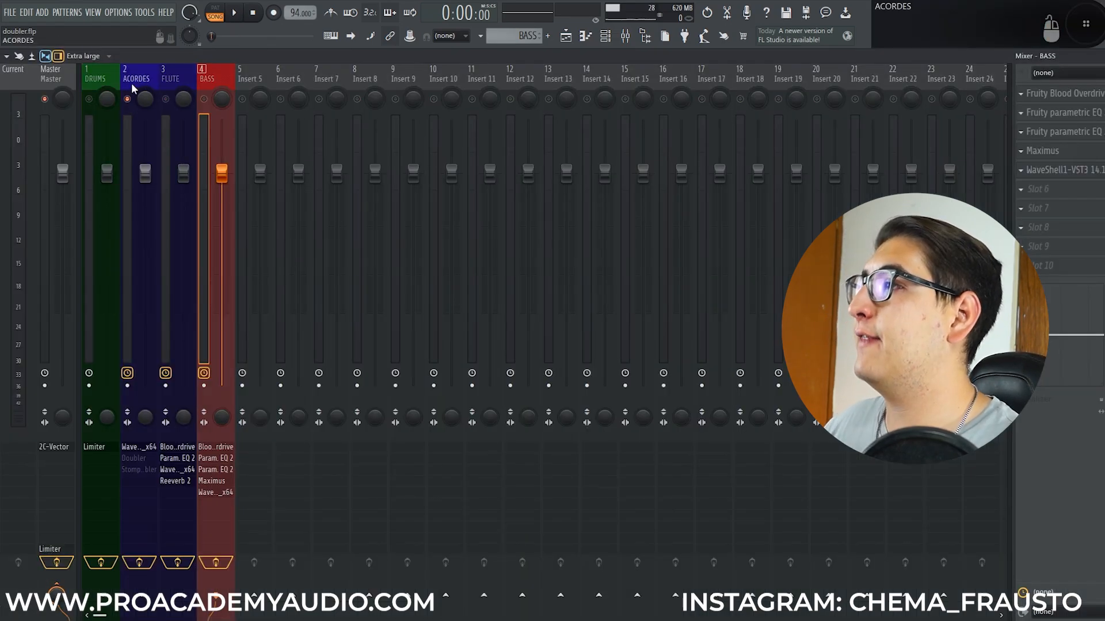
left_click(133, 87)
left_click(1079, 95)
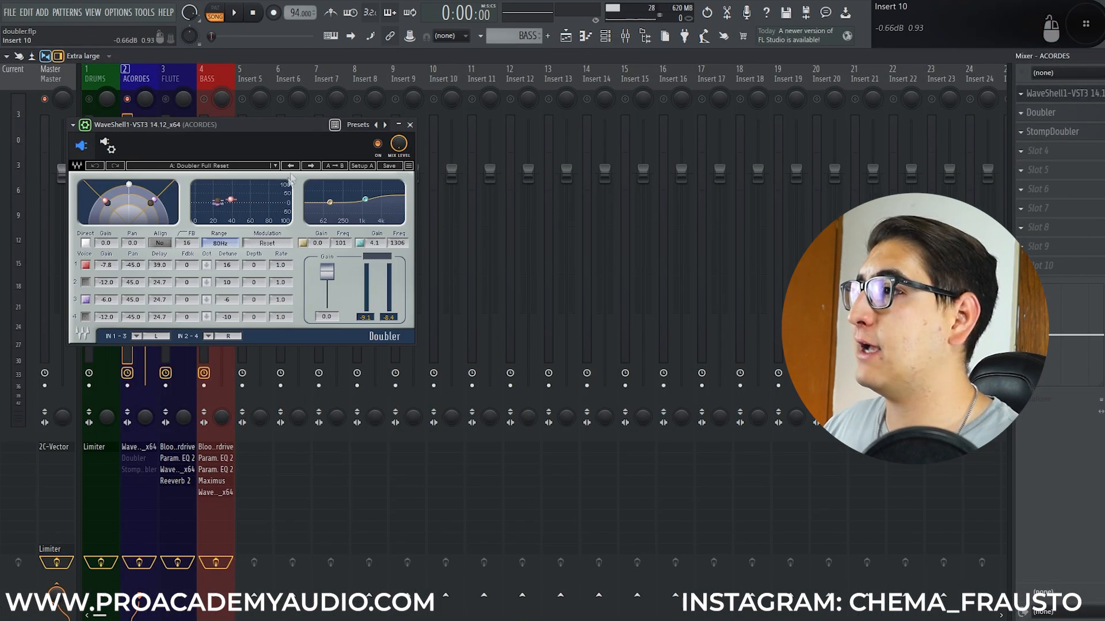
Look at the Doubler and StompDoubler plugins in the second and third effect slots of ACORDES, and close both.
left_click(1065, 119)
left_click_drag(472, 92, 243, 92)
left_click(1052, 131)
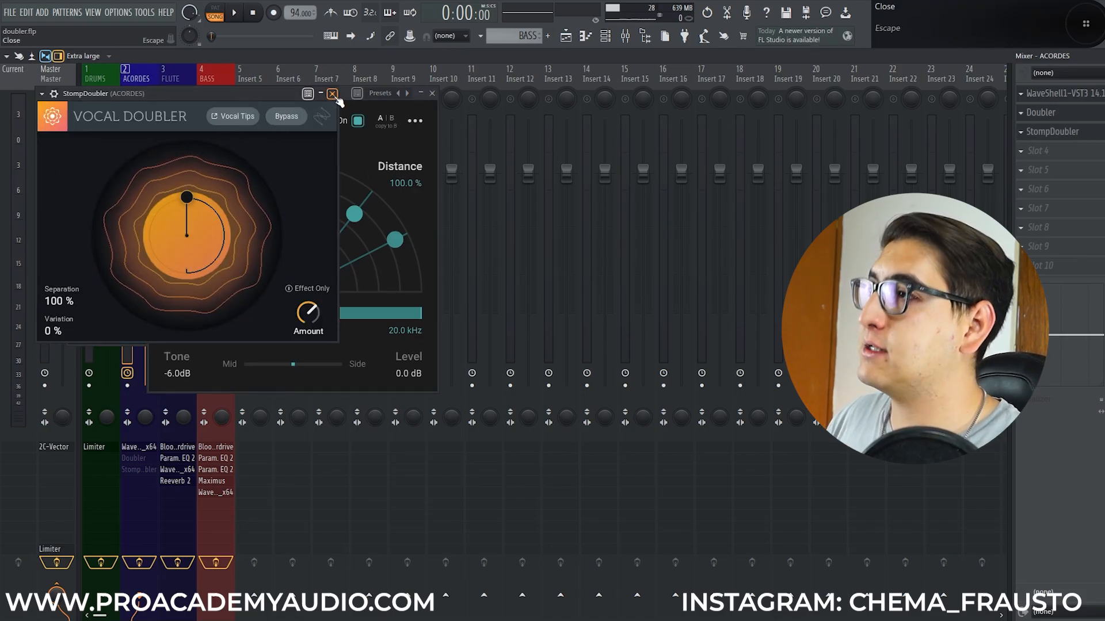
left_click(332, 93)
left_click(432, 93)
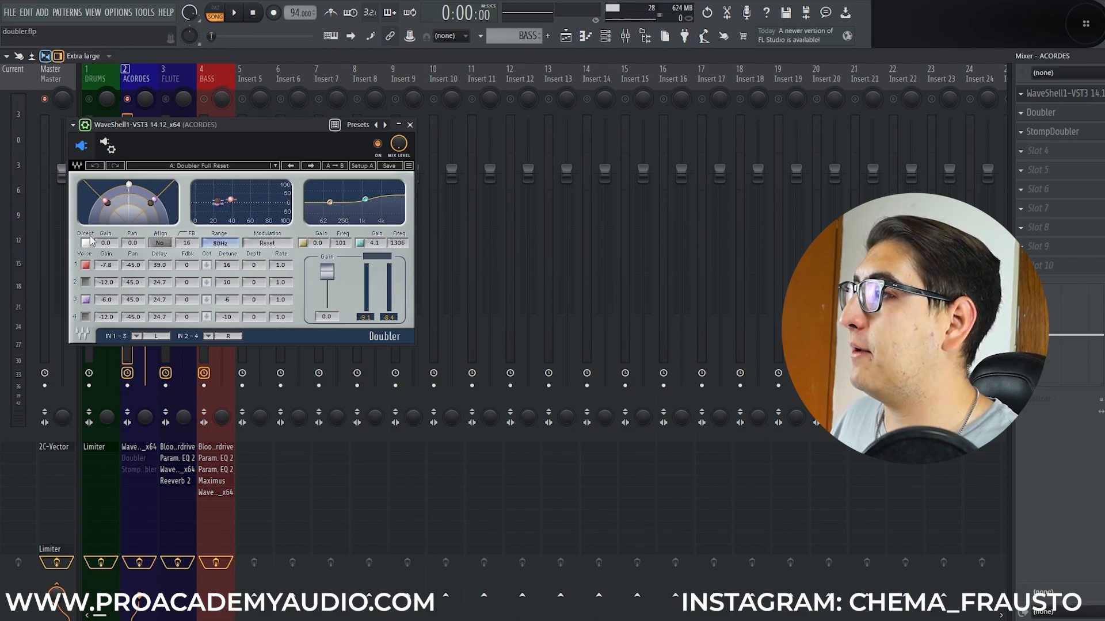
Switch off all four voices in the Waves Doubler, leaving only the Direct signal on.
left_click(85, 266)
left_click(86, 243)
left_click(85, 266)
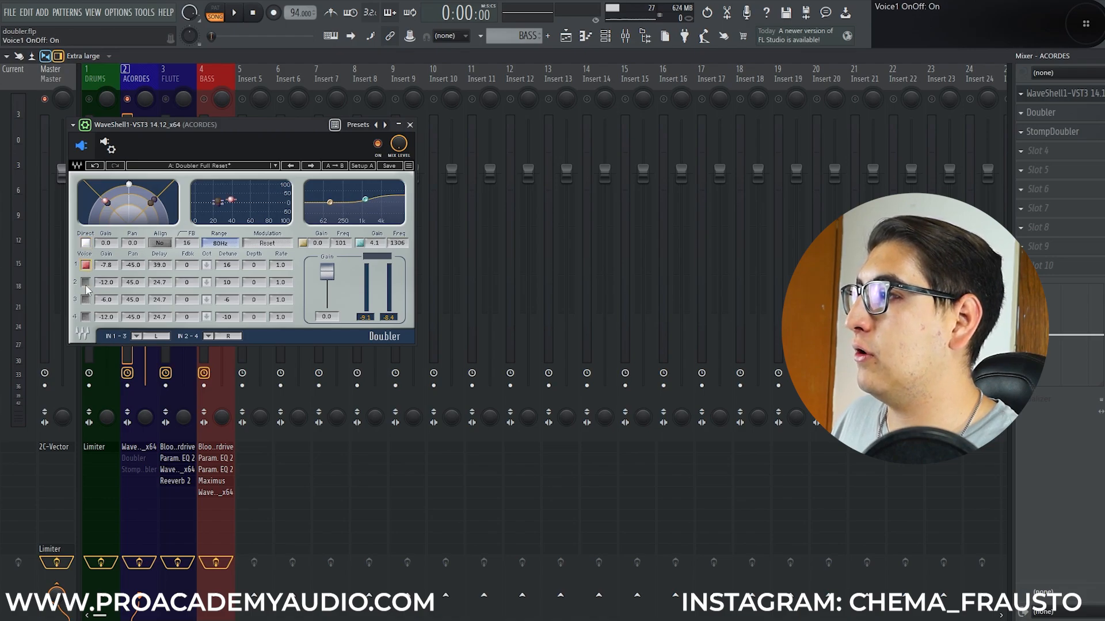
left_click(85, 283)
left_click(85, 299)
left_click(85, 300)
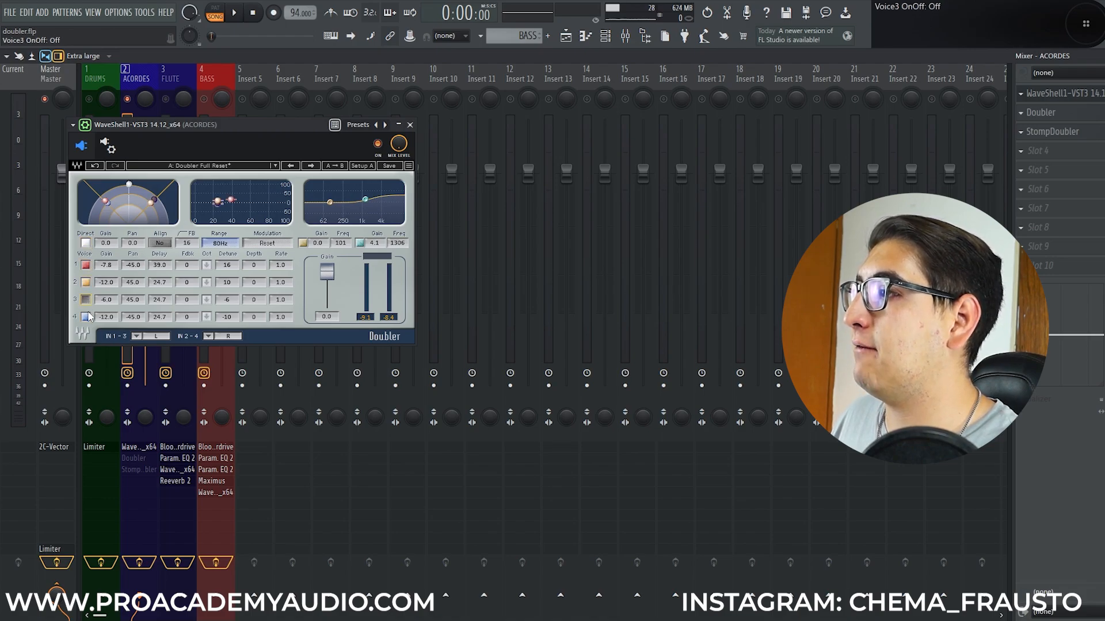
left_click(85, 282)
left_click(85, 265)
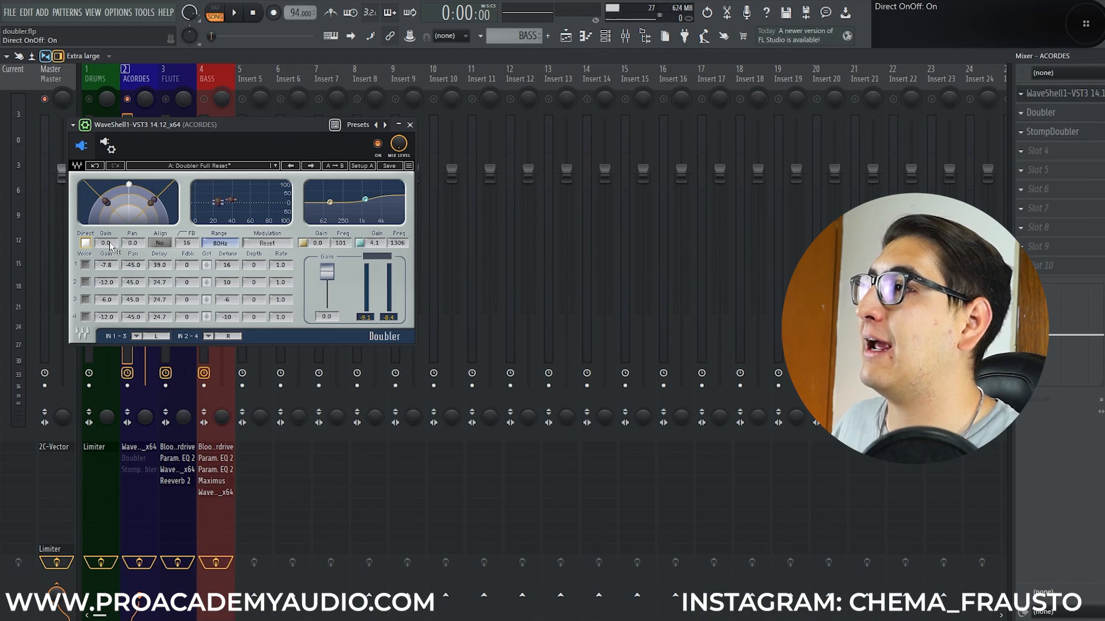
Play the chords with only the Direct signal at 0.0 dB gain to hear the dry sound.
key("space")
mouse_move(111, 246)
left_mouse_down()
mouse_move(110, 287)
mouse_move(110, 246)
left_mouse_up()
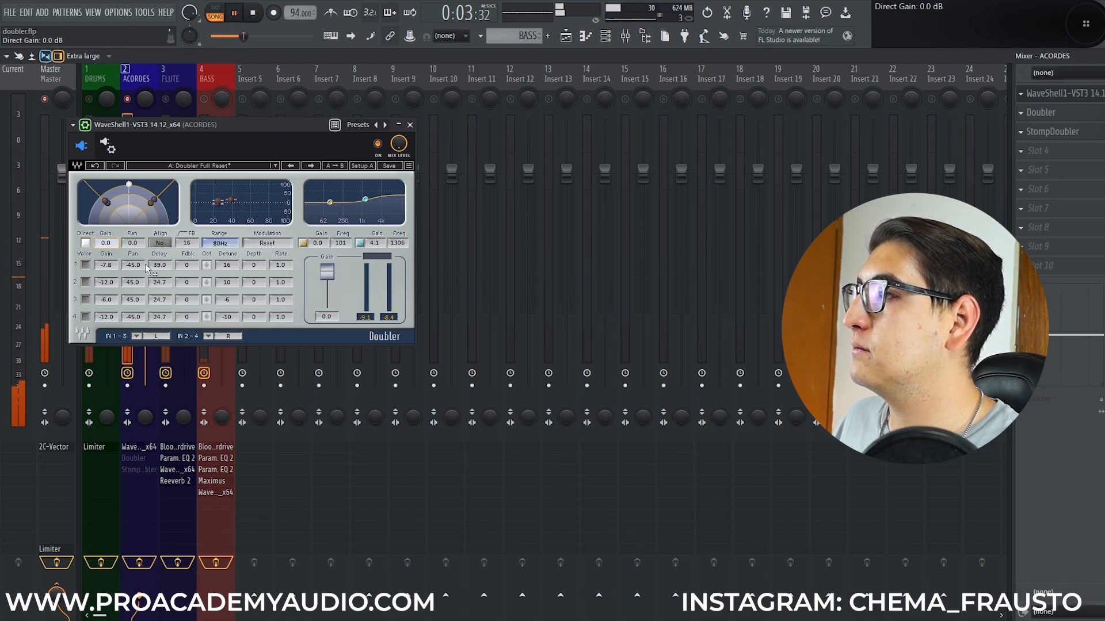
key("space")
Try panning the Direct signal off-centre to each side, and reset its pan to 0.
mouse_move(133, 243)
left_mouse_down()
mouse_move(132, 268)
mouse_move(132, 194)
mouse_move(133, 238)
left_mouse_up()
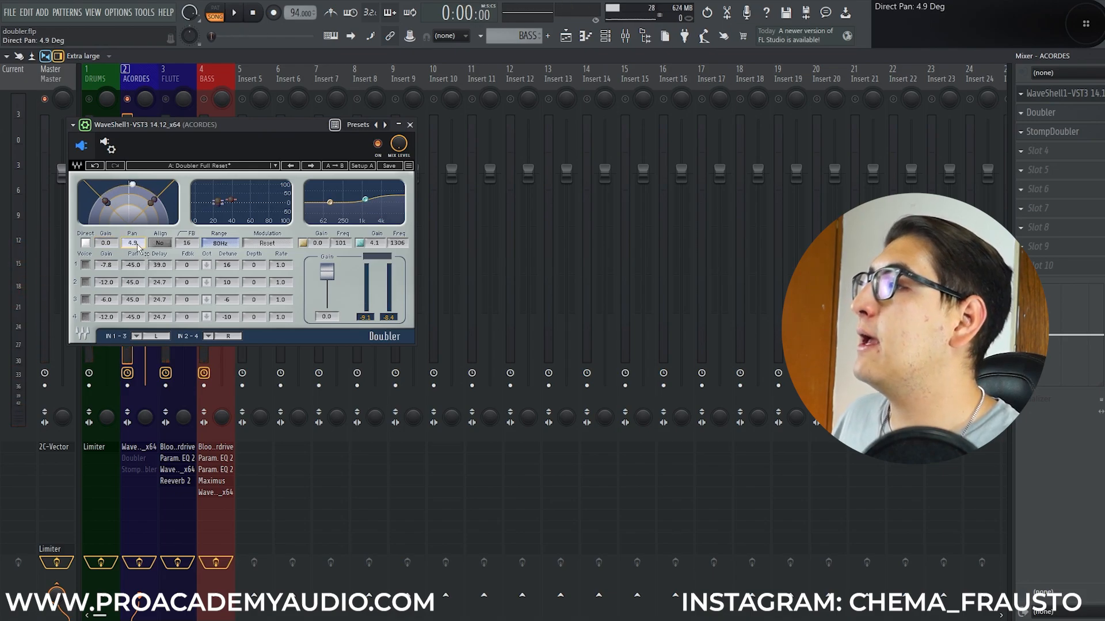
mouse_move(134, 191)
left_mouse_down()
mouse_move(119, 194)
mouse_move(127, 184)
left_mouse_up()
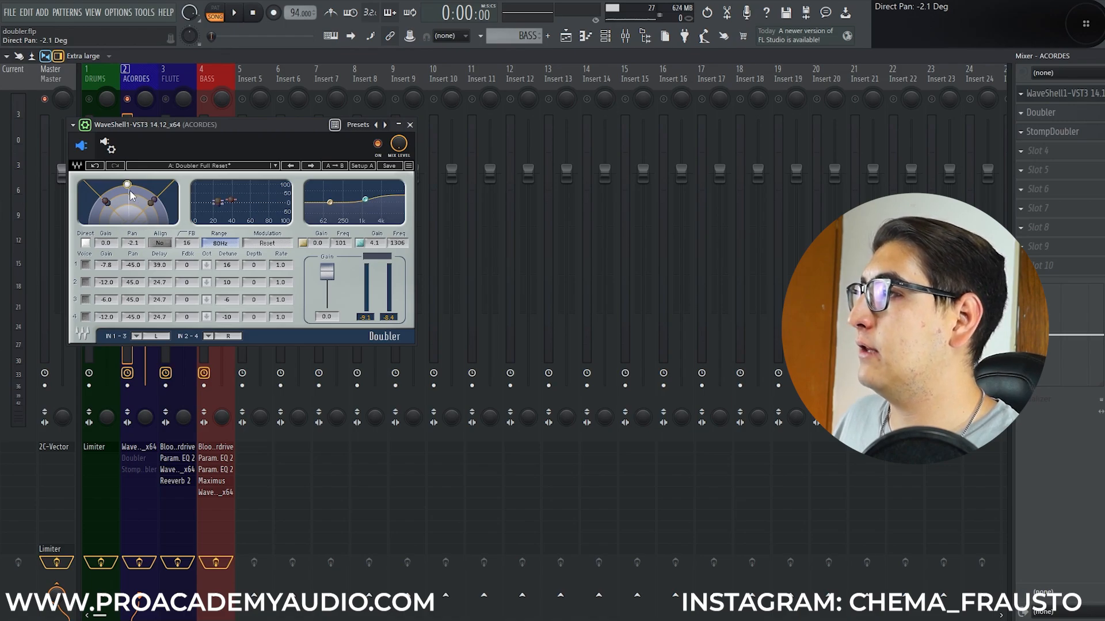
left_click(128, 190)
left_click(127, 185)
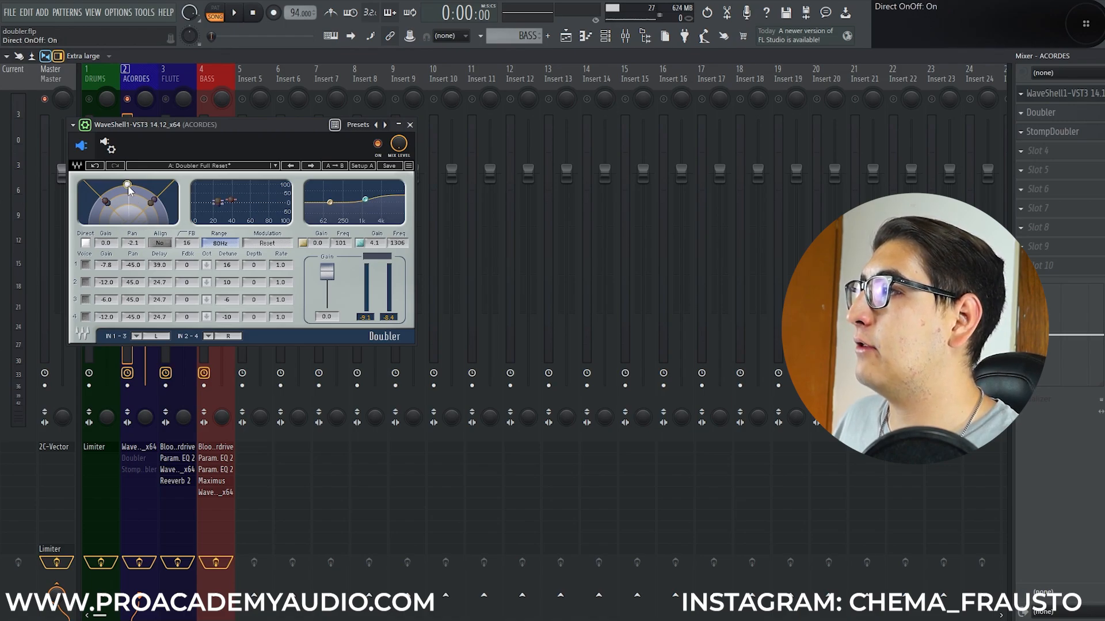
double_click(134, 244)
type("0")
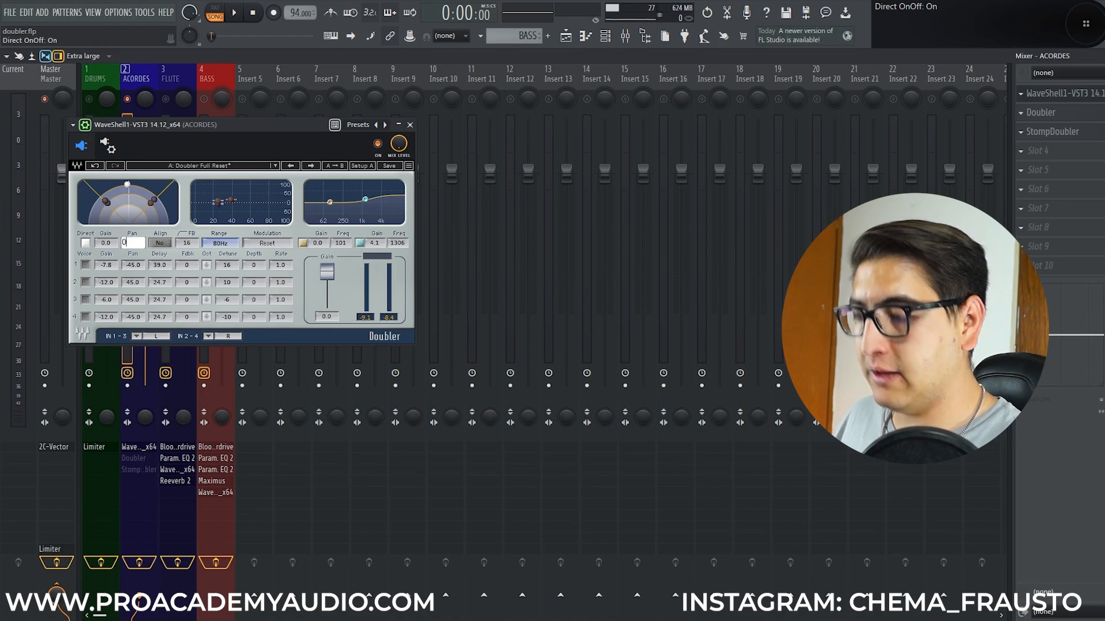
key("Return")
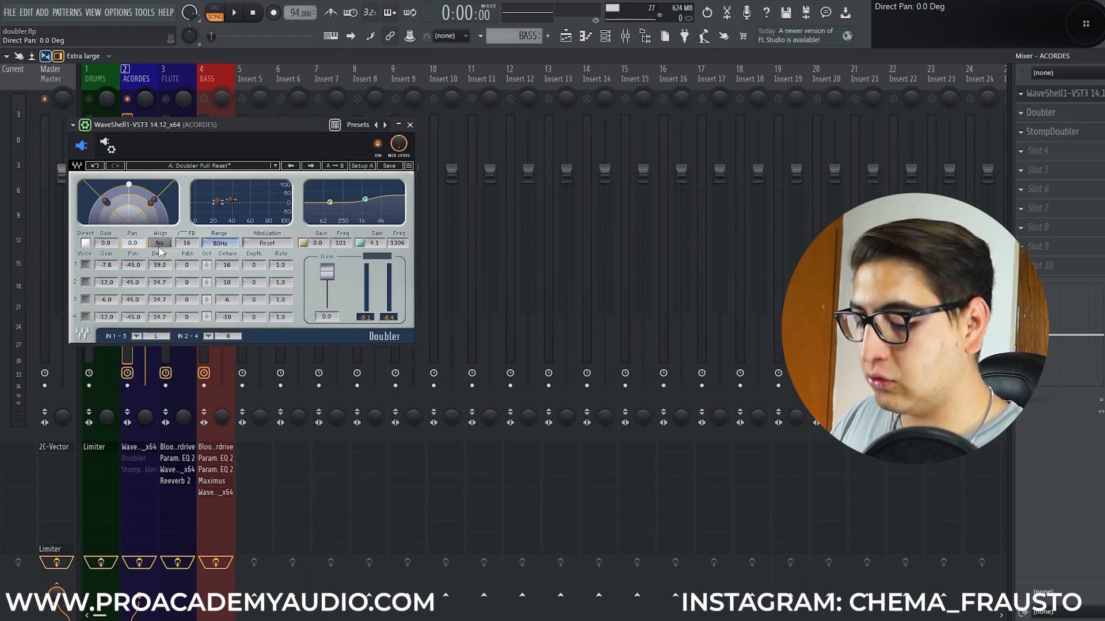
Set Align to Yes and reset the modulation, leaving the feedback high-pass at 16 Hz and the range at 80Hz.
left_click(161, 243)
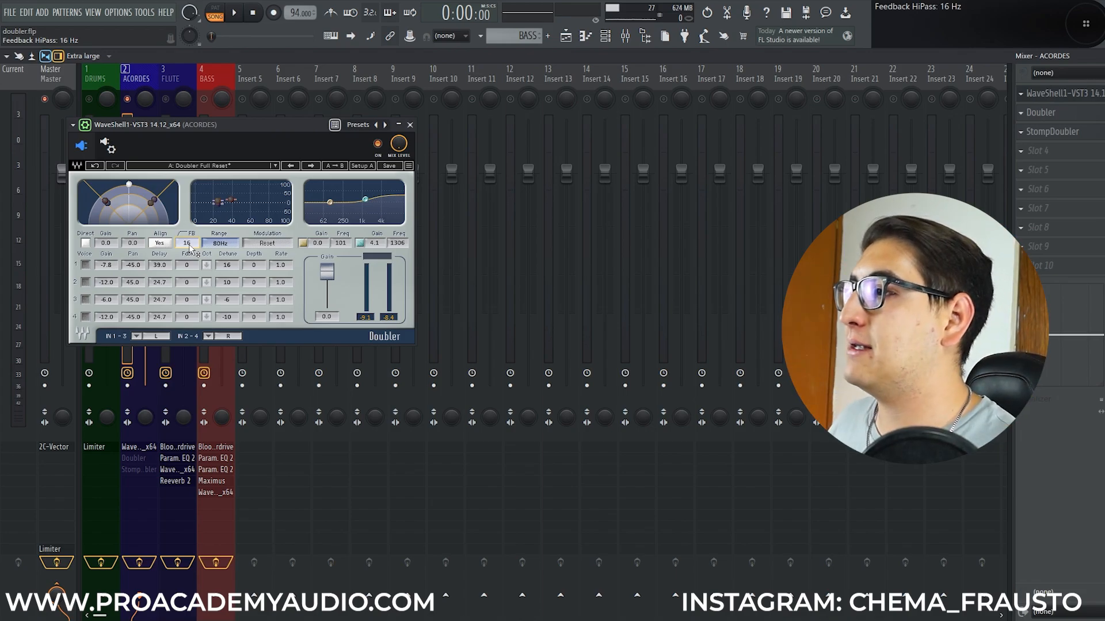
scroll(230, 244, "down", 2)
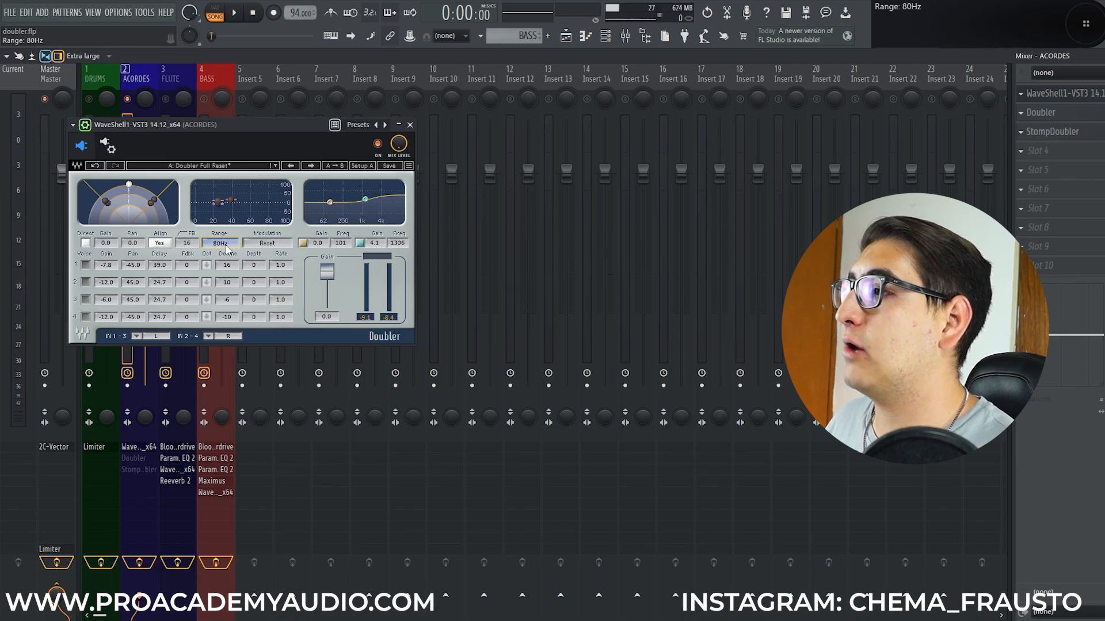
scroll(229, 248, "up", 2)
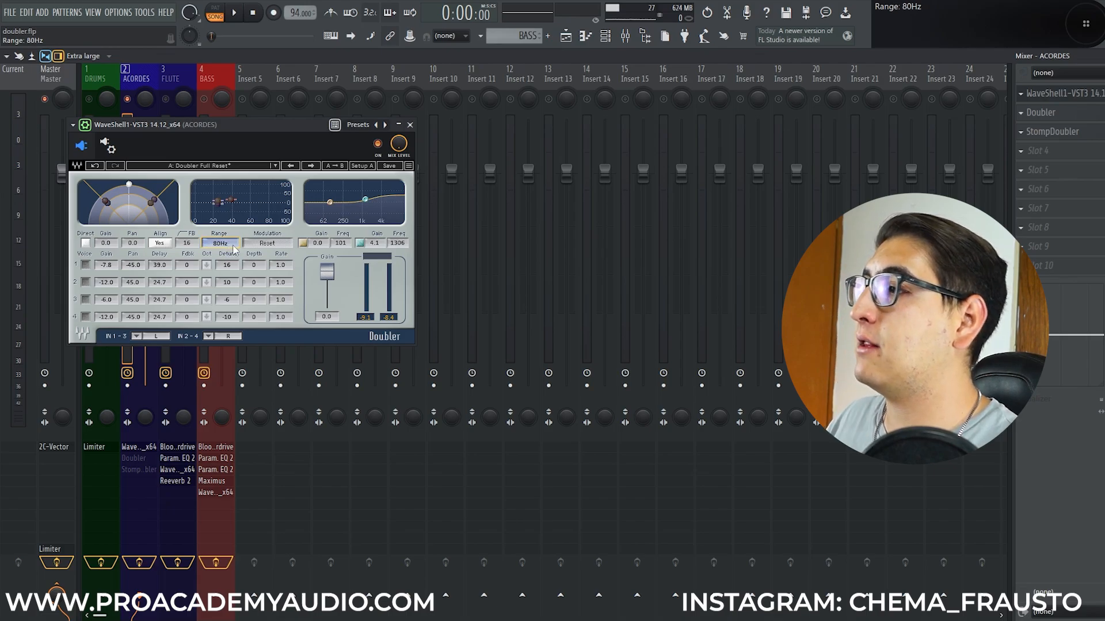
left_click(284, 245)
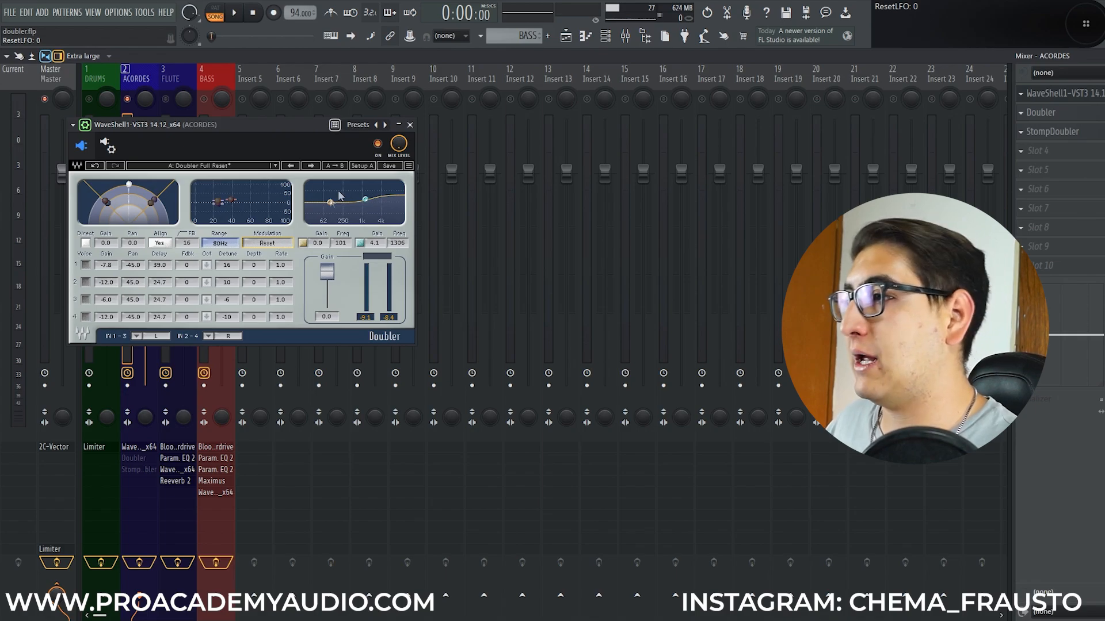
Toggle the Doubler's low and high EQ bands off and back on.
left_click(303, 244)
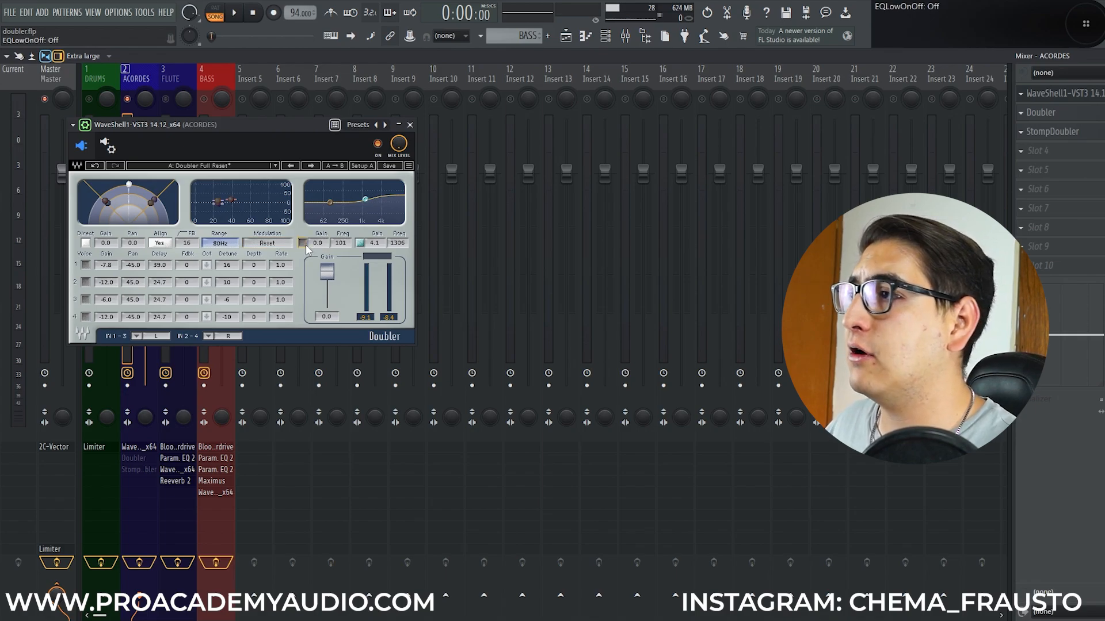
left_click(303, 243)
left_click(360, 243)
left_click(359, 243)
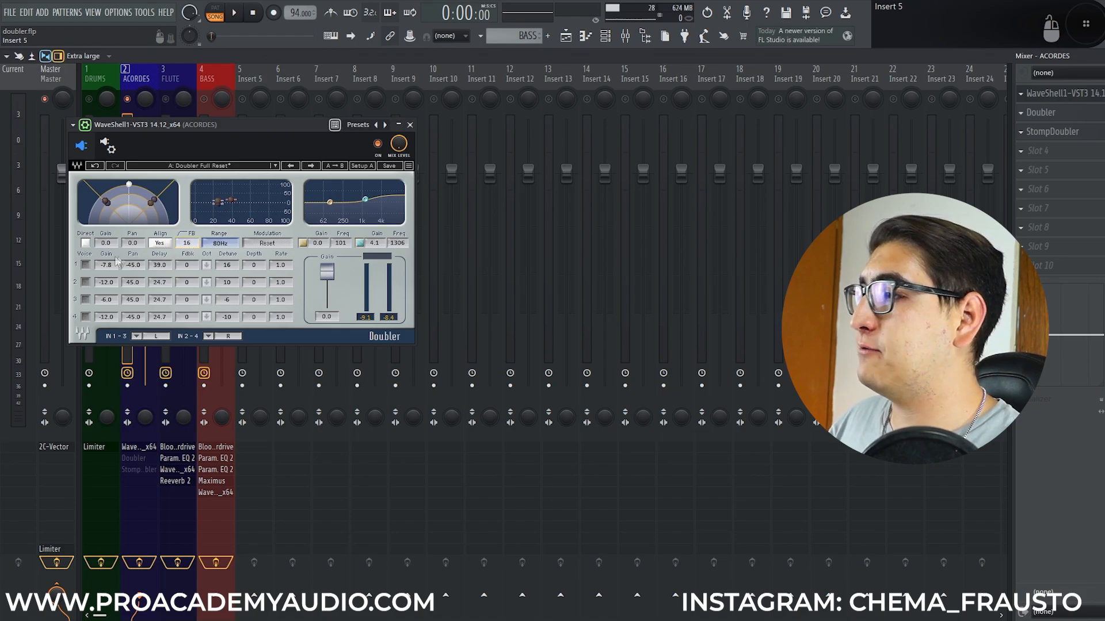
Play the Direct signal with Align enabled and the feedback high-pass at 16 Hz.
left_click(234, 14)
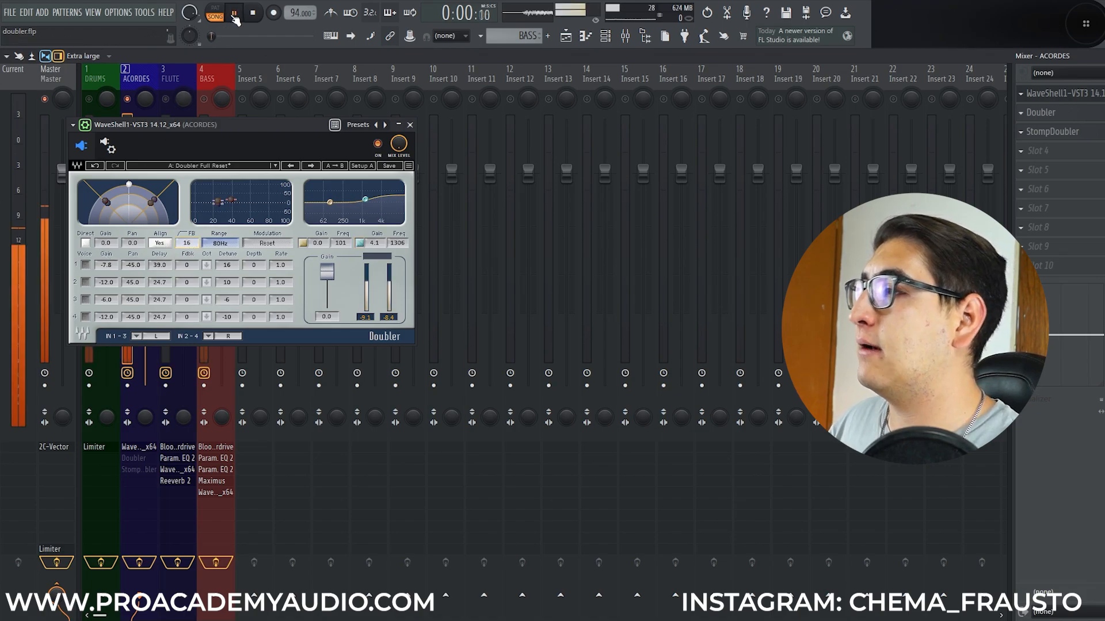
left_click_drag(187, 244, 186, 249)
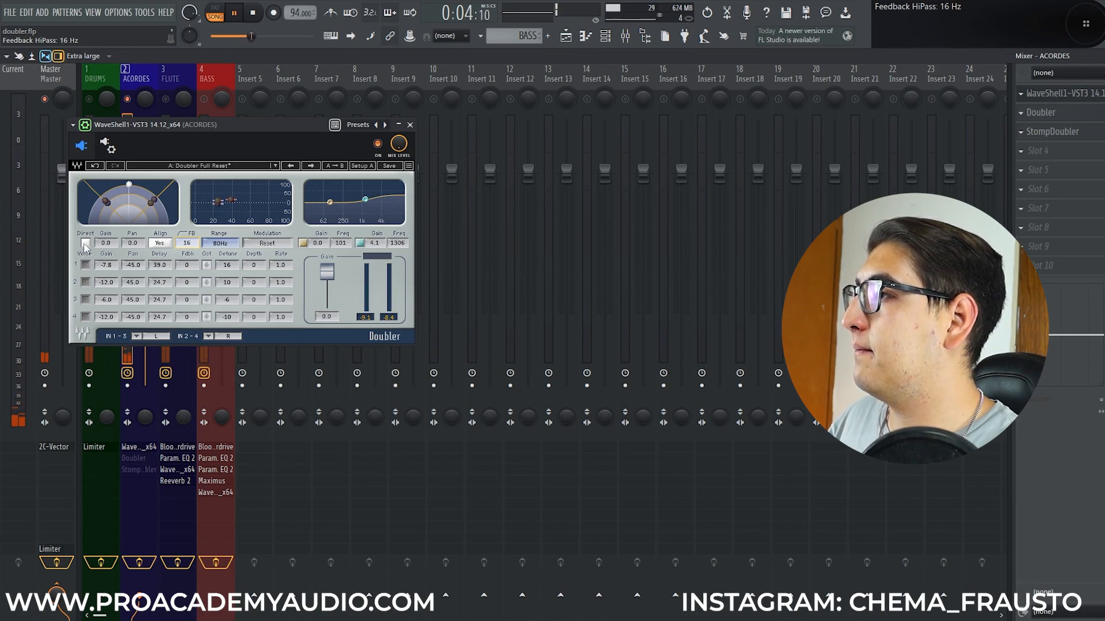
key("space")
Turn off the Direct signal, enable Voice 1 and set its gain to 0.0 dB.
left_click(85, 243)
left_click(85, 264)
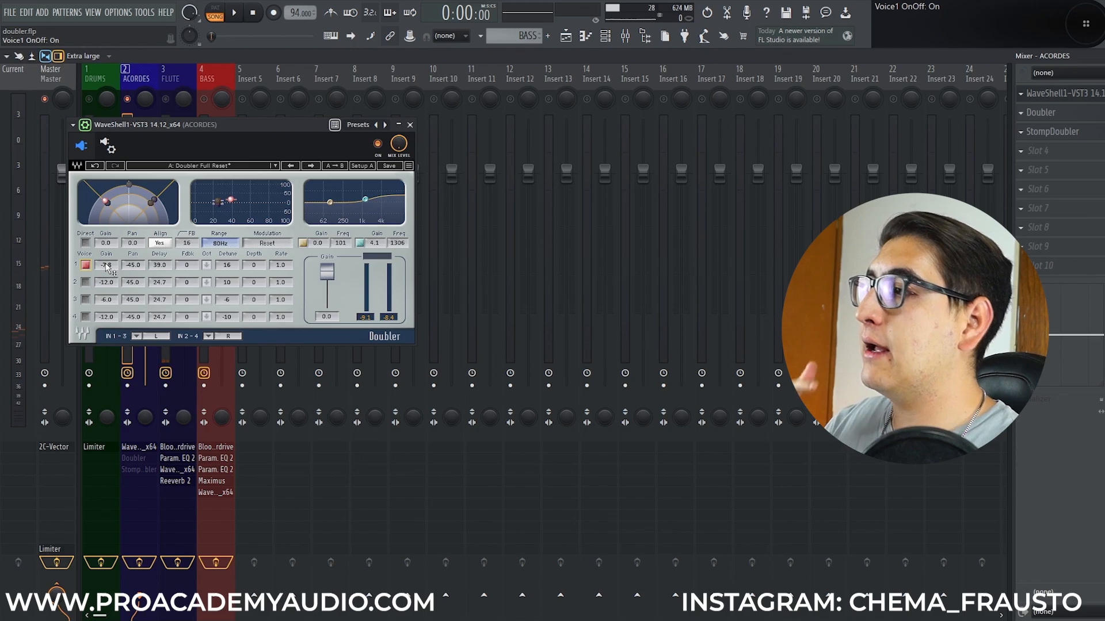
left_click_drag(105, 264, 117, 264)
left_click(136, 264)
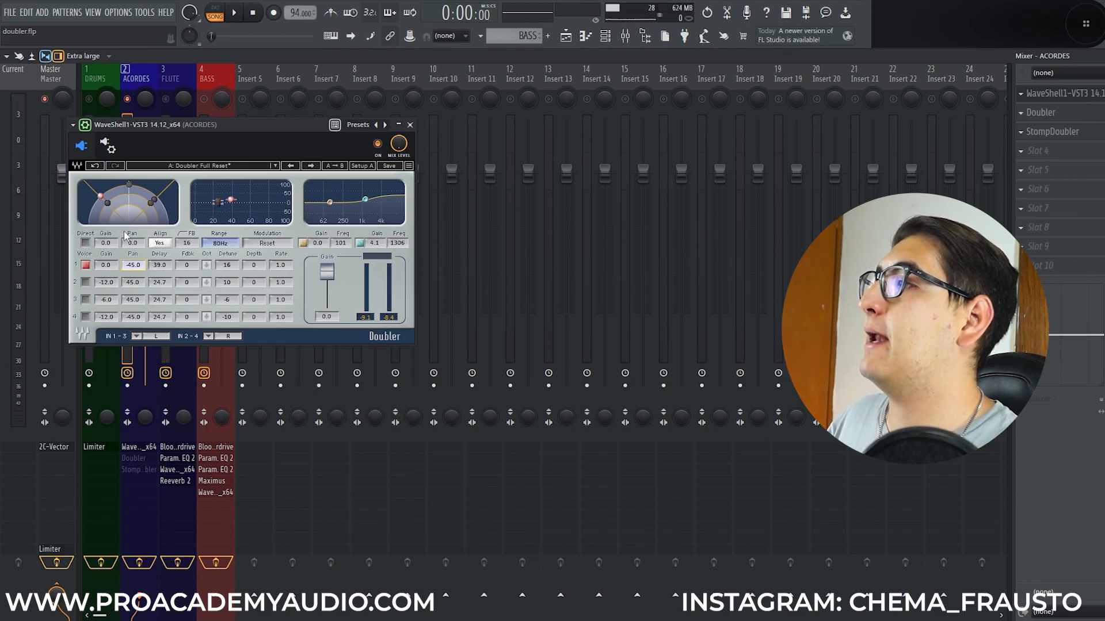
Set Voice 1's delay to 69.2 ms, lower it to 0.0 ms, and play Voice 1 alone.
mouse_move(167, 267)
left_mouse_down()
mouse_move(168, 286)
mouse_move(166, 270)
left_mouse_up()
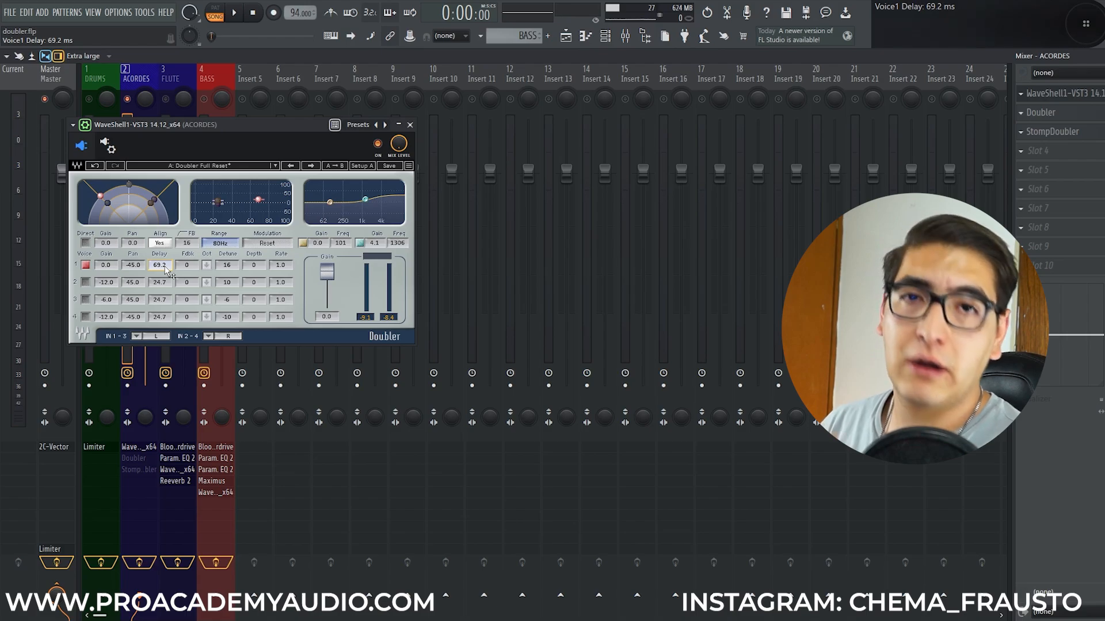
left_click_drag(161, 266, 121, 266)
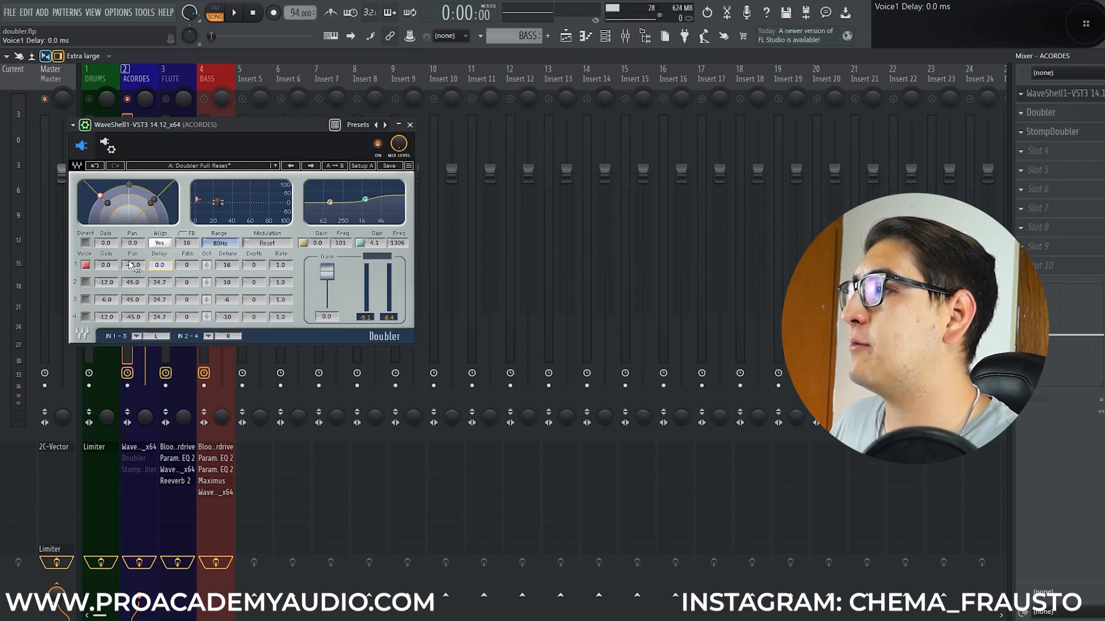
key("space")
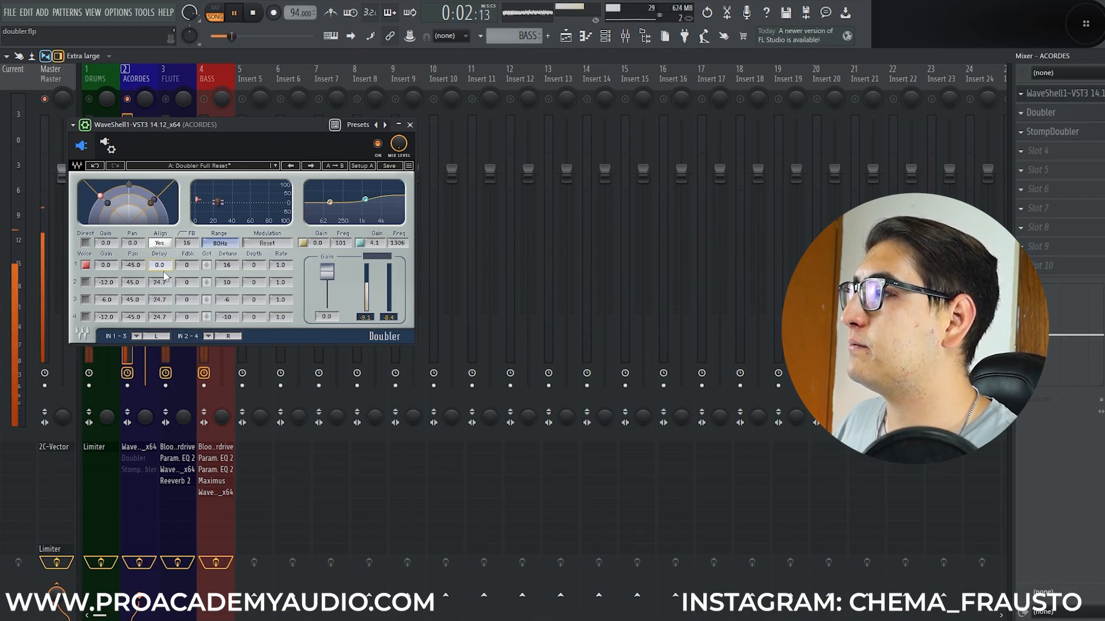
key("space")
Turn the Direct signal back on and play it together with Voice 1.
left_click(85, 243)
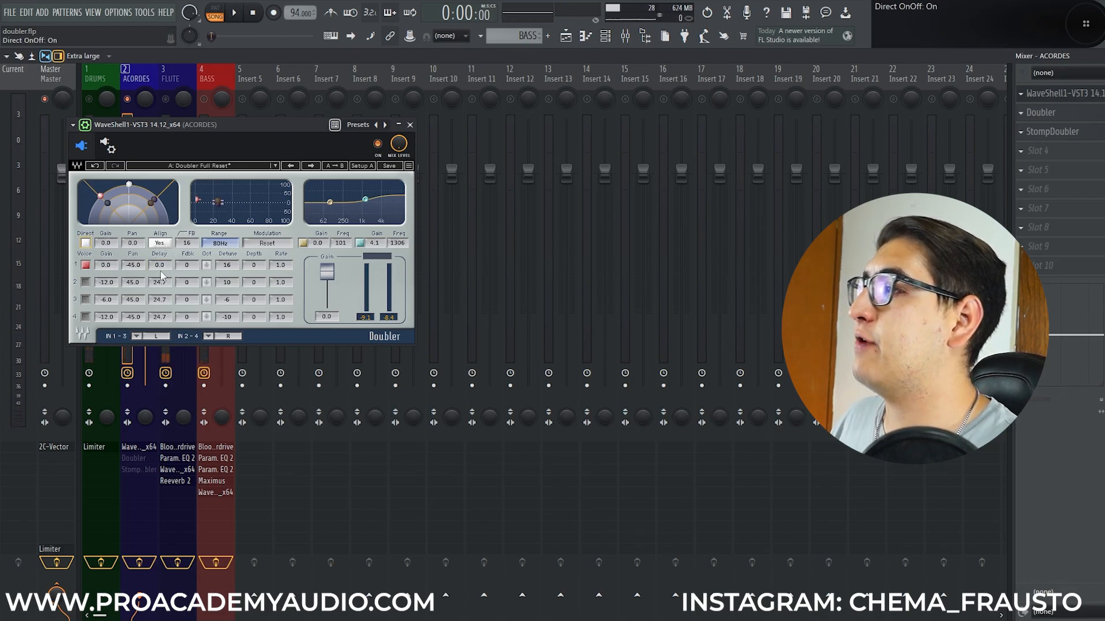
key("space")
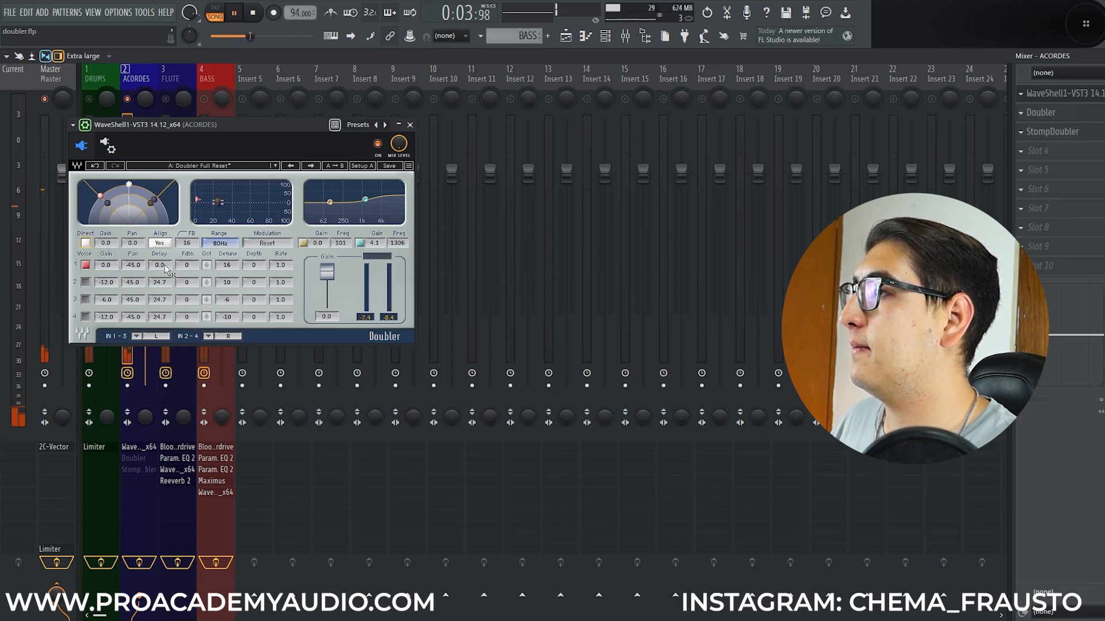
key("space")
Set Voice 1's delay to 26.7 ms, keeping both Direct and Voice 1 enabled.
left_click_drag(165, 264, 165, 230)
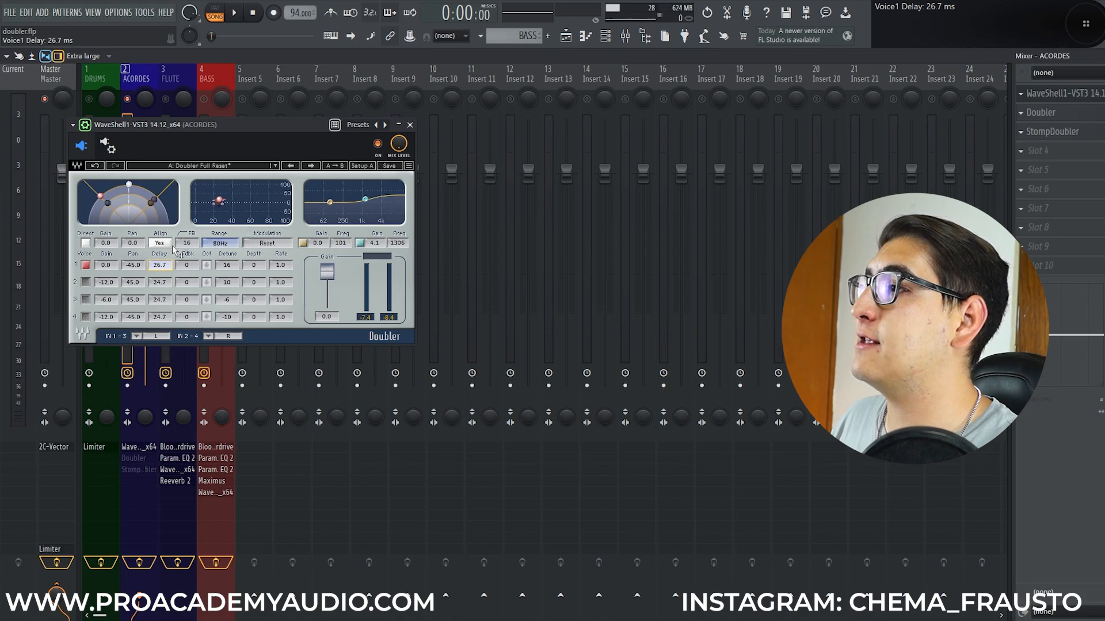
left_click(87, 244)
left_click(86, 265)
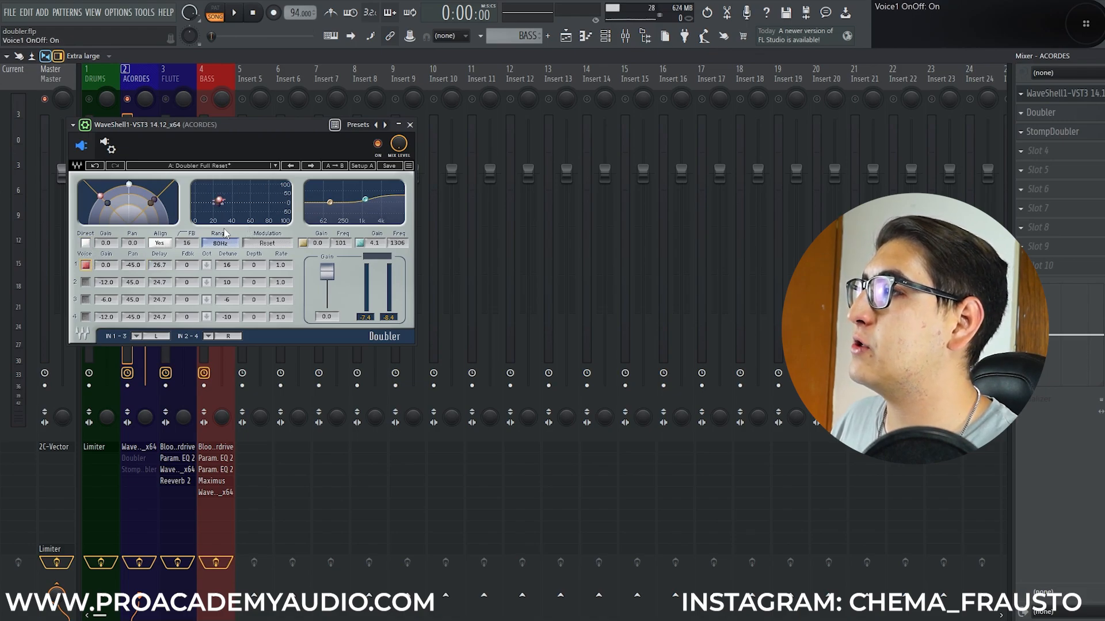
Keep Voice 1's gain at 0.0 dB and lower its delay to 18.7 ms, settling on 16.1 ms during playback.
left_click(106, 265)
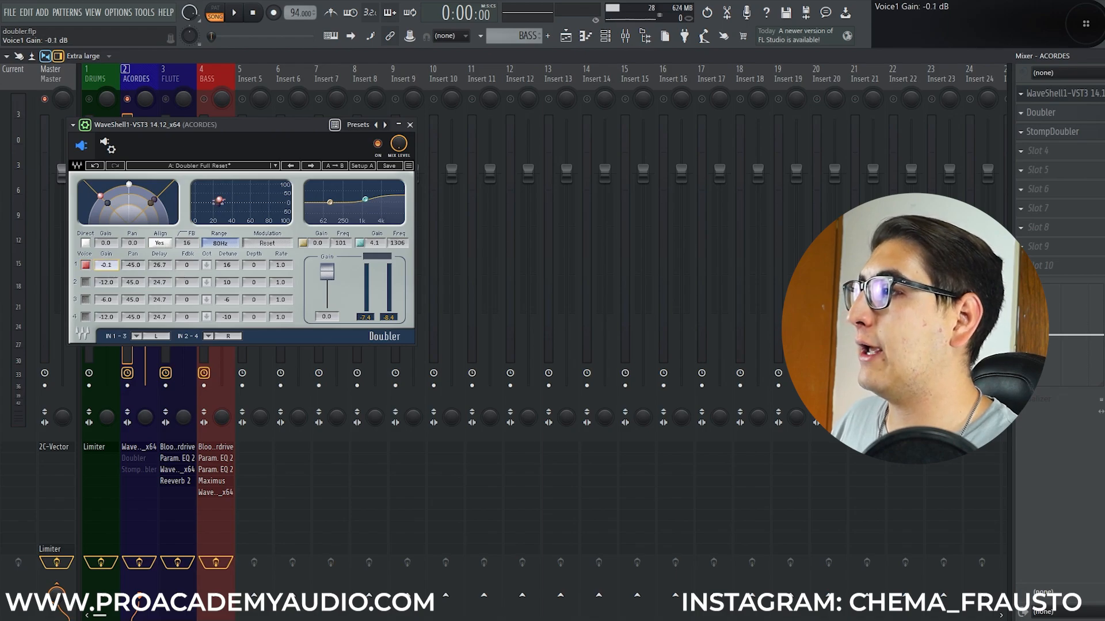
left_click_drag(165, 268, 165, 282)
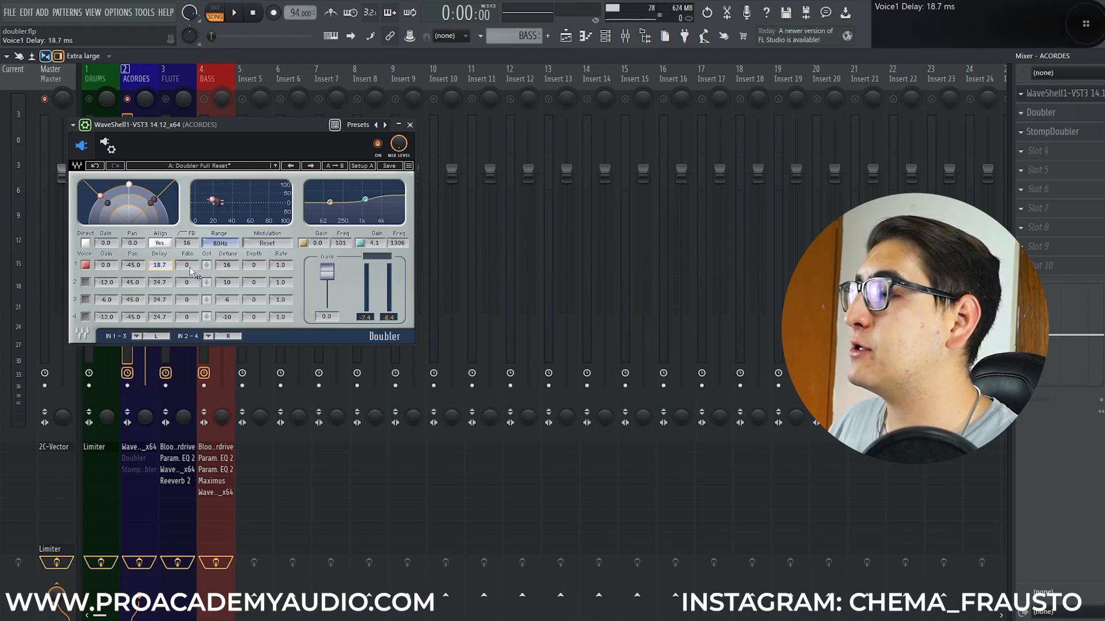
key("space")
mouse_move(166, 266)
left_mouse_down()
mouse_move(166, 297)
mouse_move(166, 227)
mouse_move(166, 270)
left_mouse_up()
key("space")
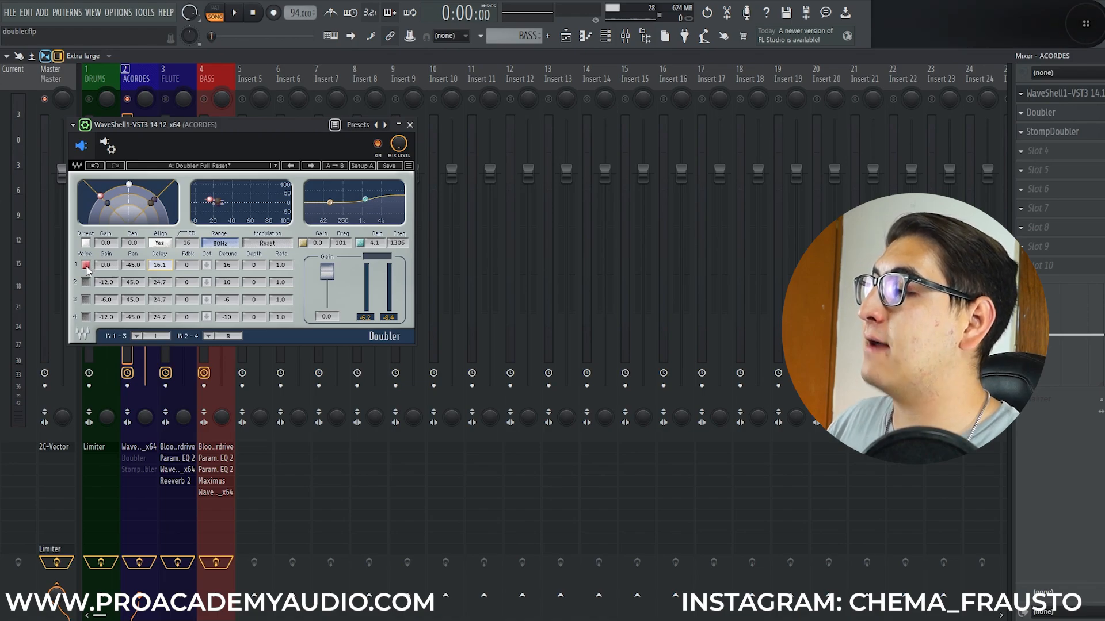
Audition Voice 1's feedback at 100, 69 and 59 % during playback, stop, and set it to 8 %.
key("space")
left_click_drag(190, 267, 190, 209)
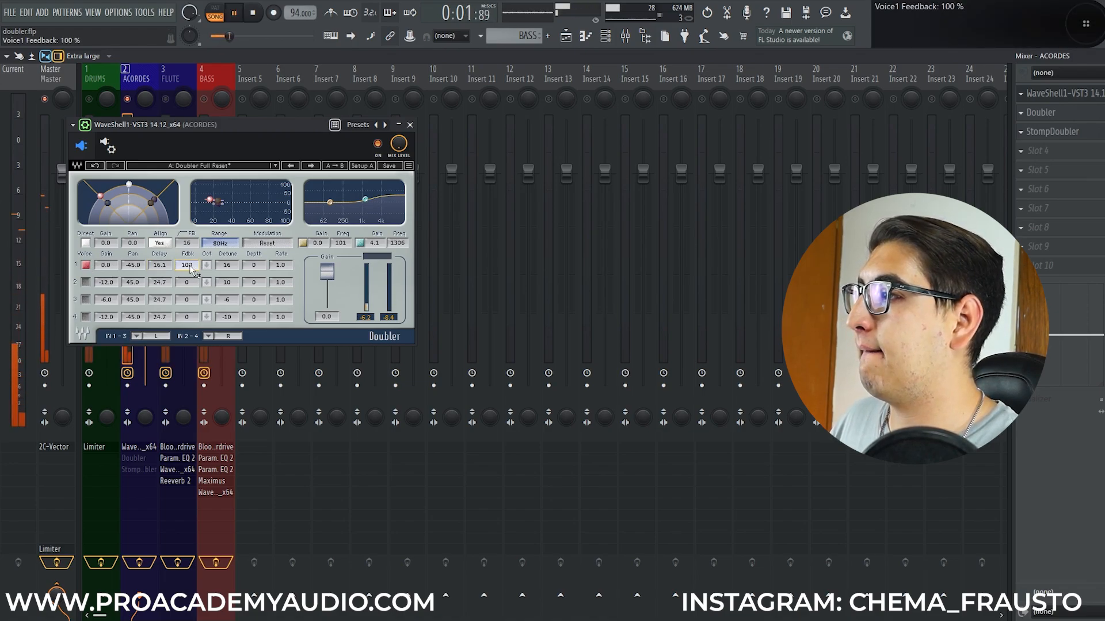
left_click_drag(190, 267, 190, 285)
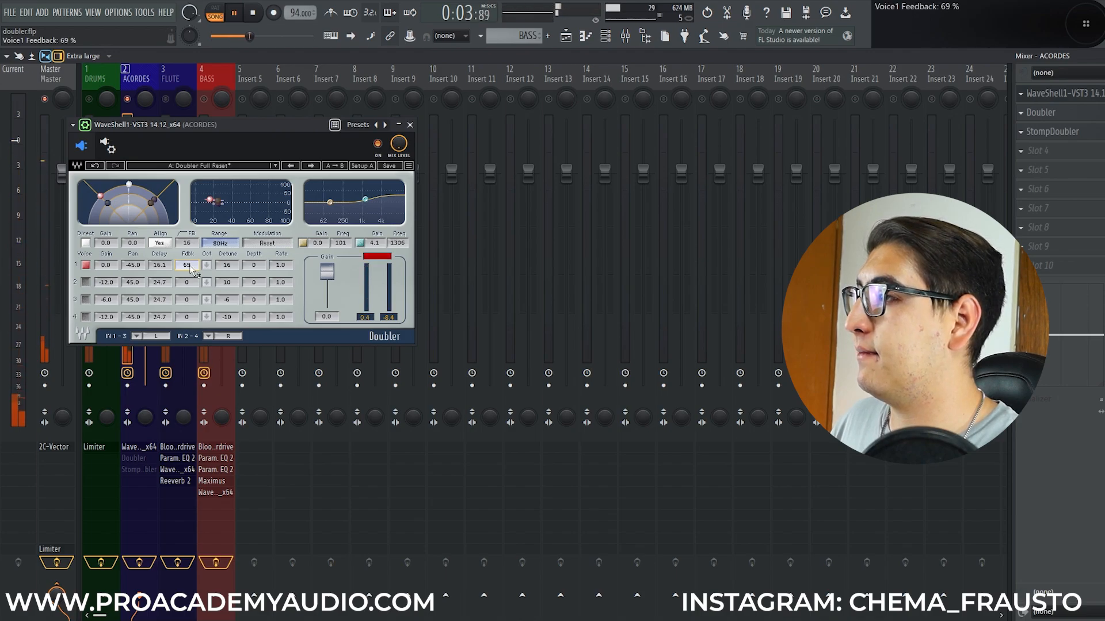
left_click_drag(190, 267, 193, 270)
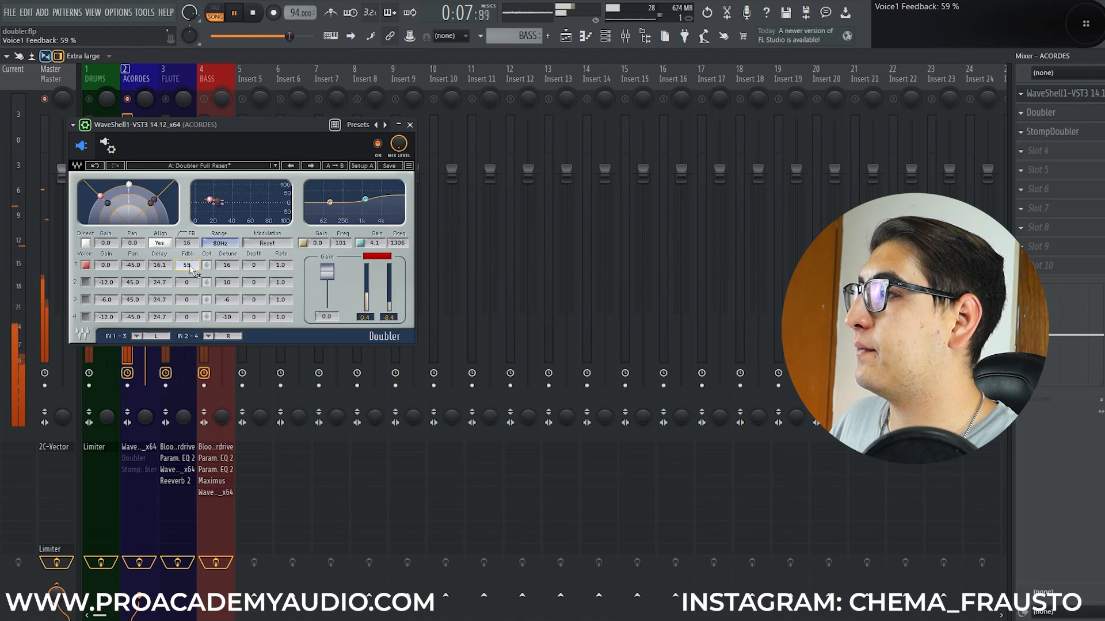
key("space")
left_click_drag(188, 266, 188, 272)
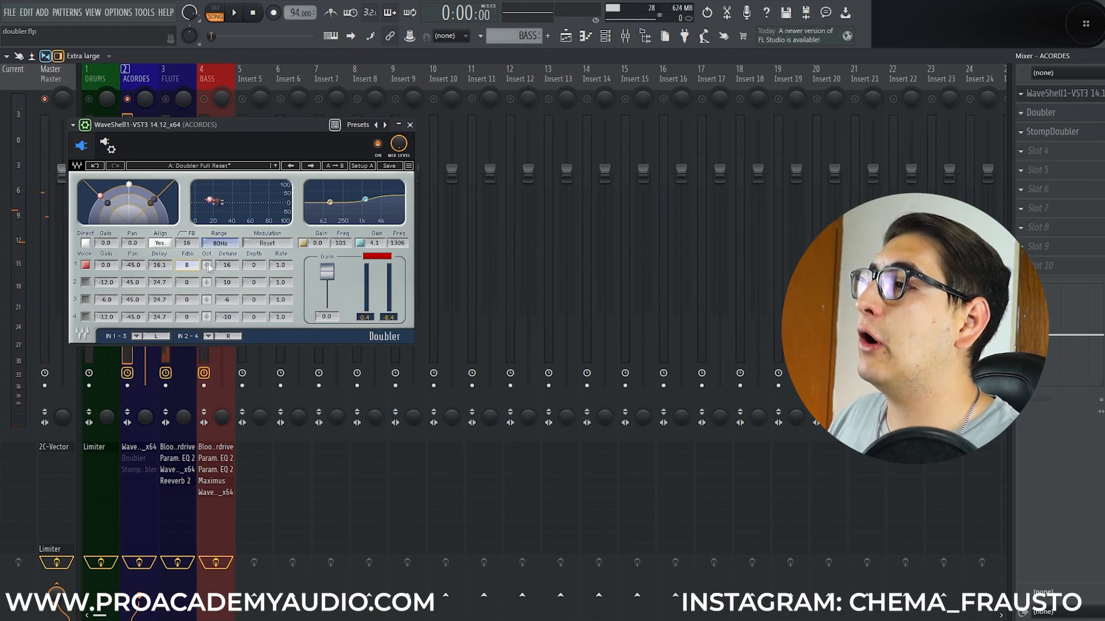
Turn on Voice 1's octaver, audition it with the Direct signal on and off, switch the octaver off, and stop playback.
left_click(206, 265)
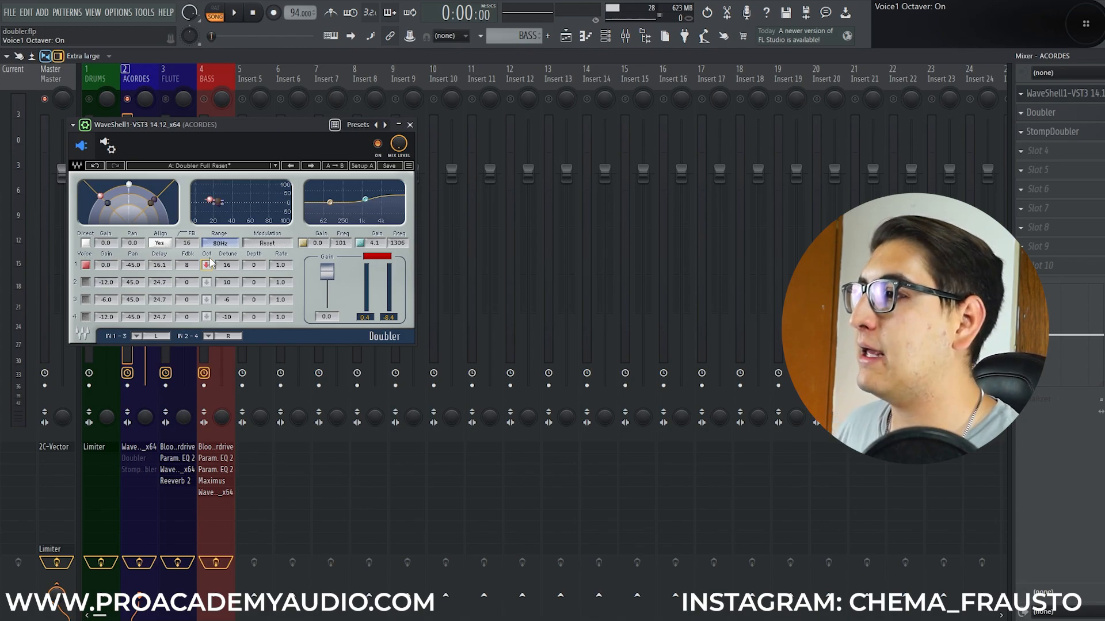
left_click(85, 243)
key("space")
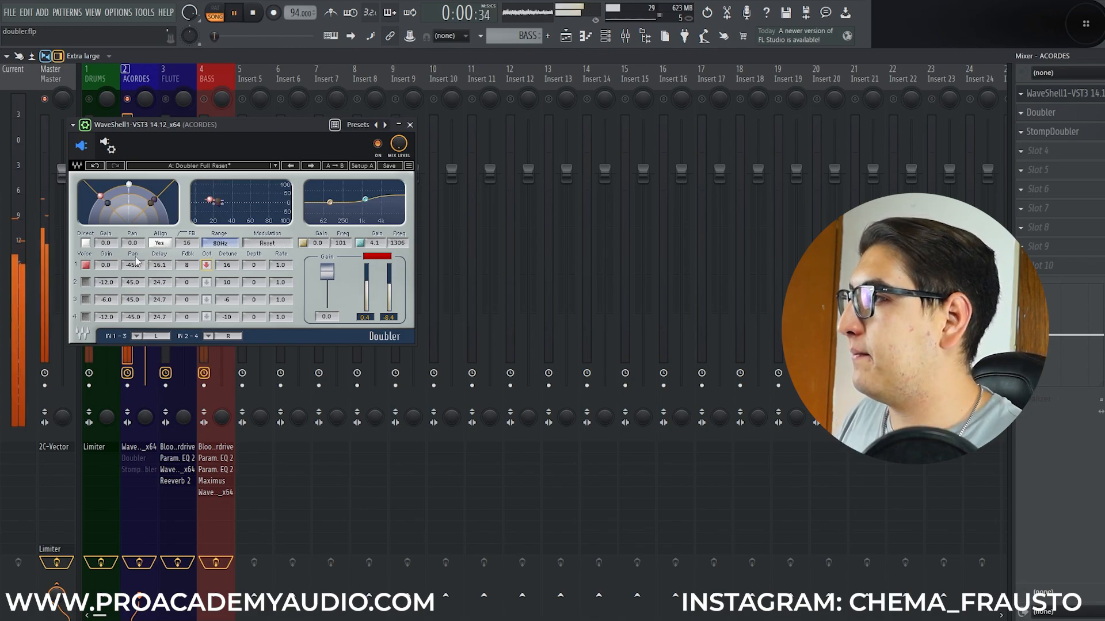
left_click(206, 265)
left_click(206, 266)
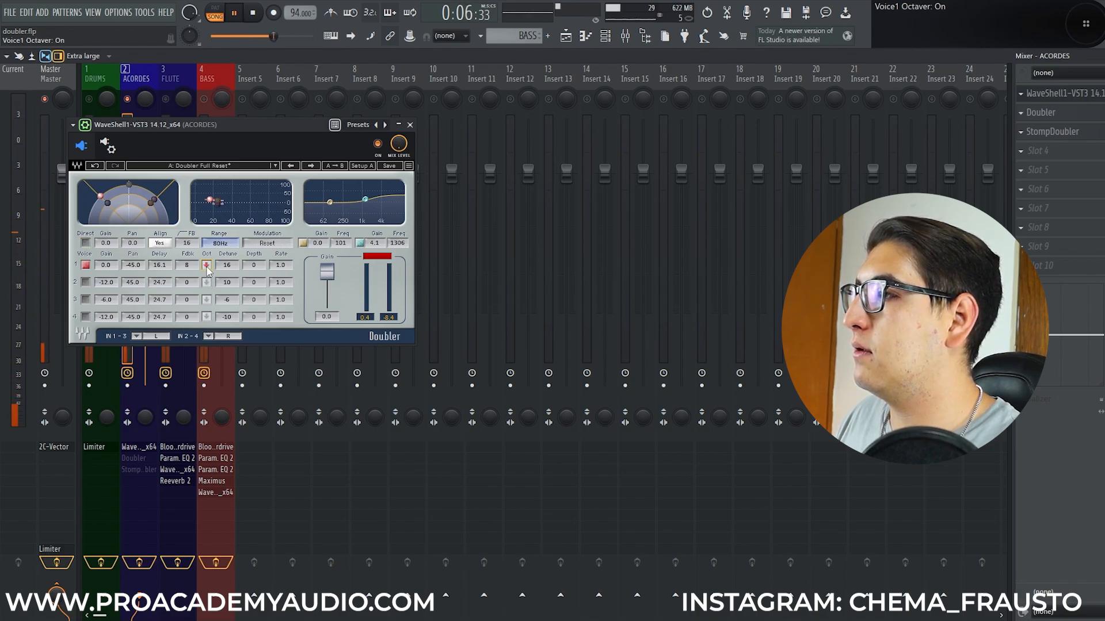
left_click(206, 265)
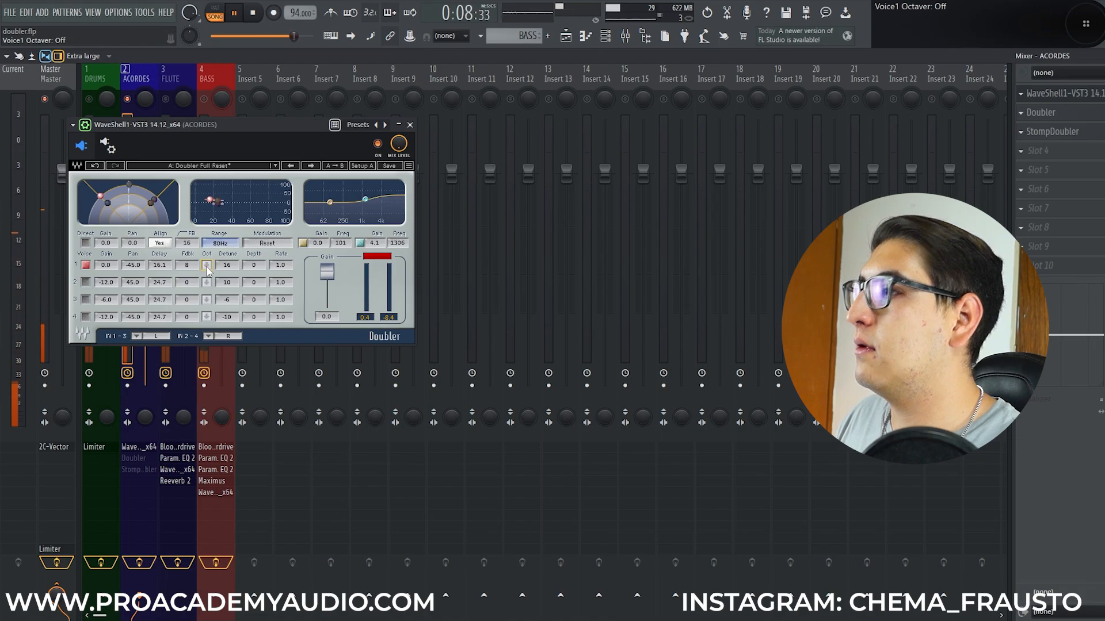
key("space")
left_click(86, 243)
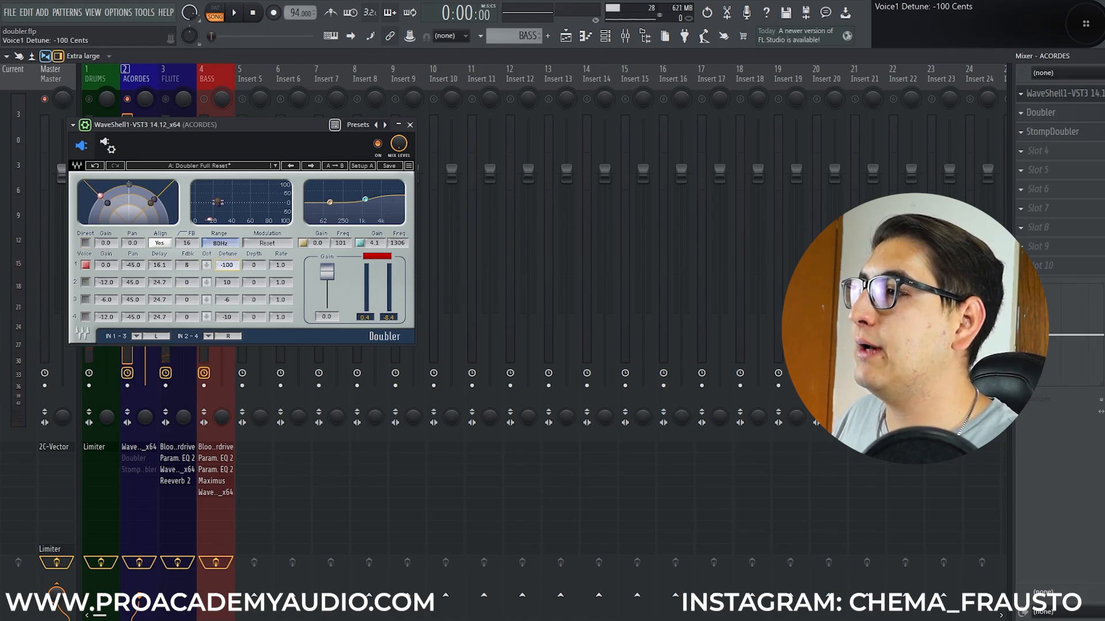
Set Voice 1's detune to 0 cents, raise it to 100 cents, and return it to 0.
double_click(232, 265)
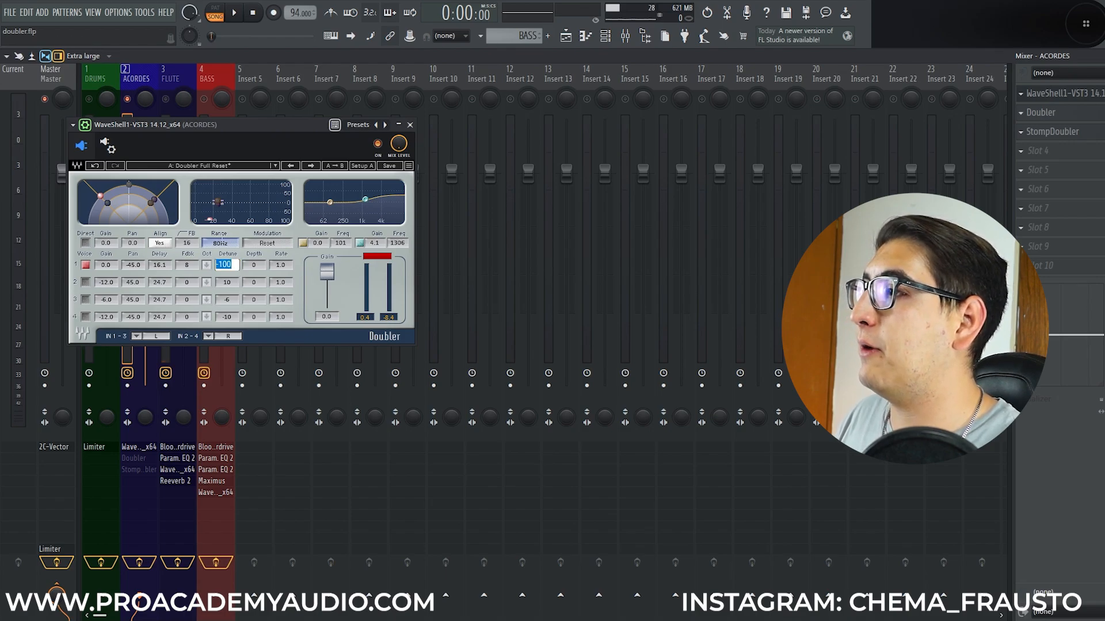
type("0")
key("Return")
left_click_drag(230, 267, 230, 213)
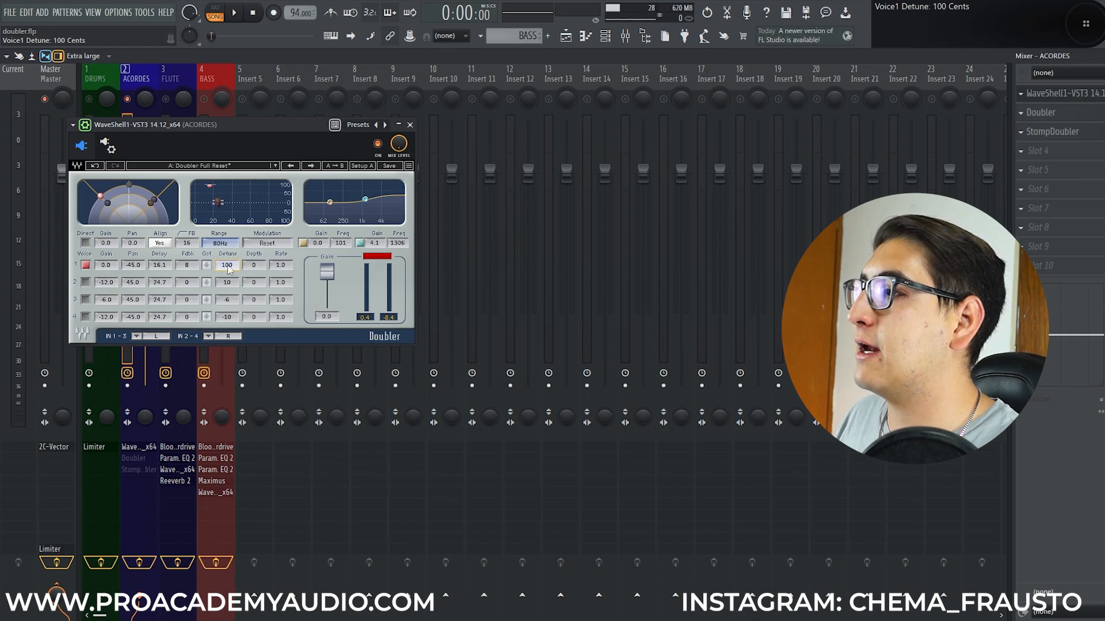
type("0")
key("Return")
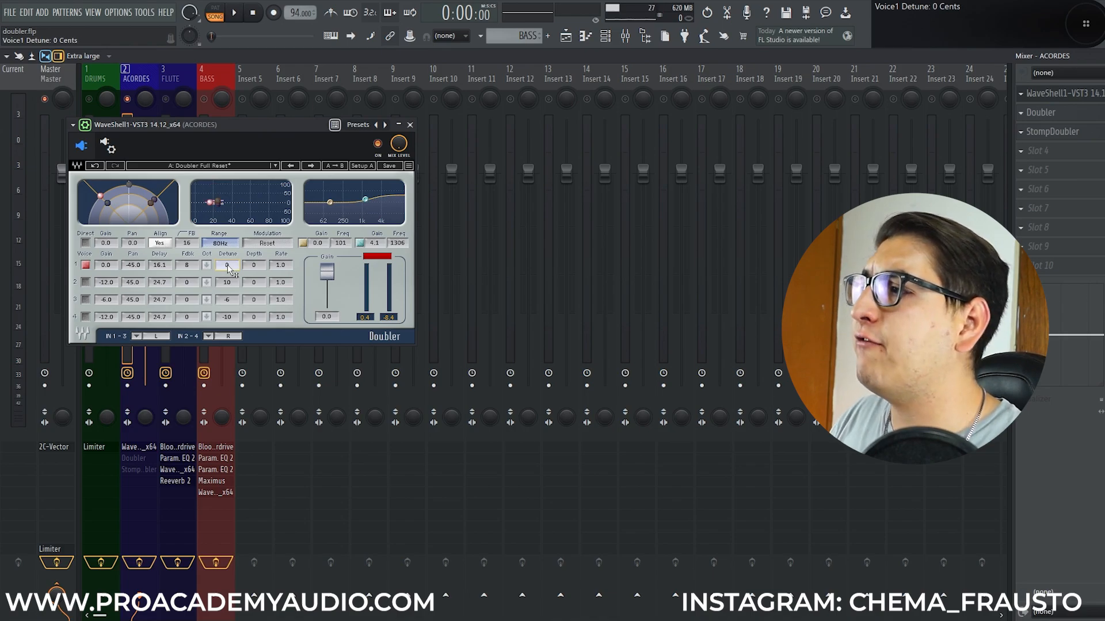
Play Voice 1 without the Direct signal while raising its detune to 32 cents.
scroll(227, 265, "up", 7)
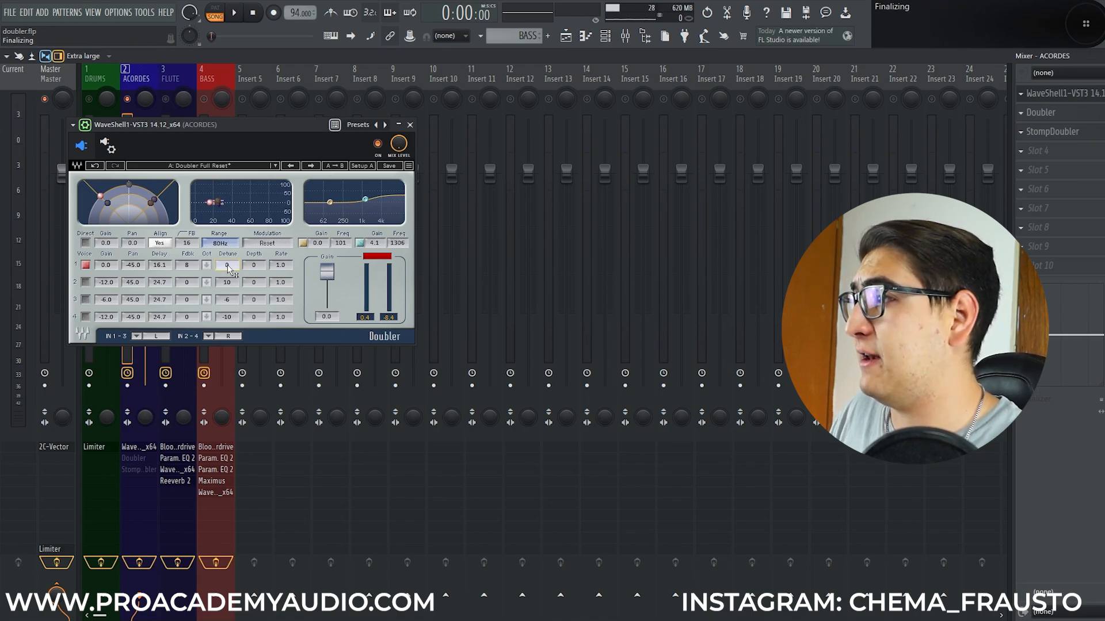
key("space")
left_click_drag(227, 264, 227, 252)
key("space")
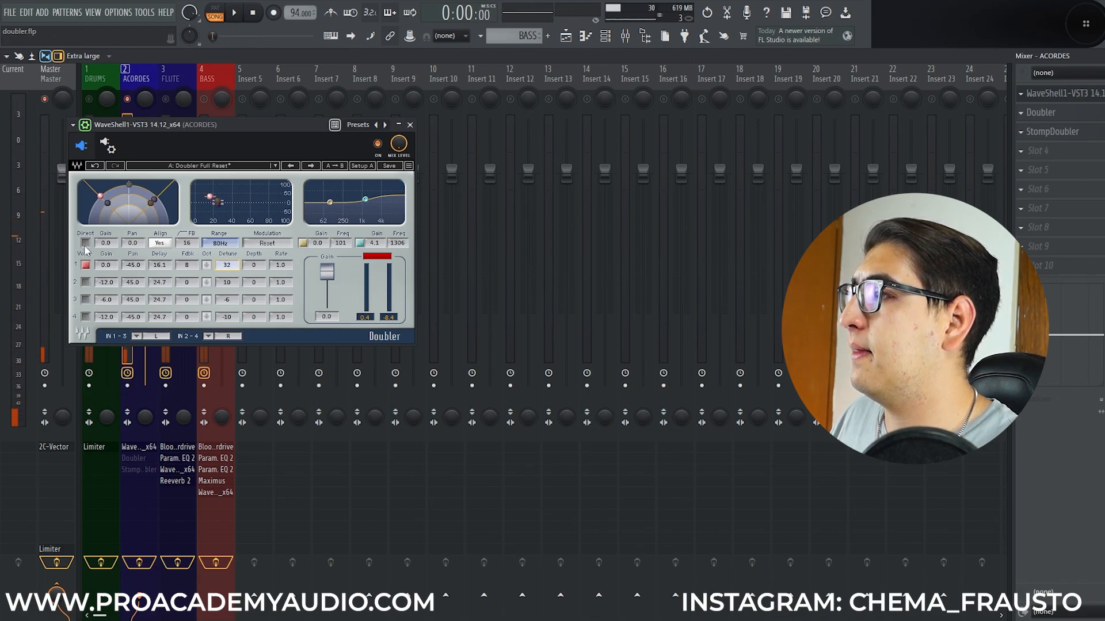
Turn the Direct signal on, lower Voice 1's detune to 26 cents and below during playback, and set it to 12.
left_click(84, 244)
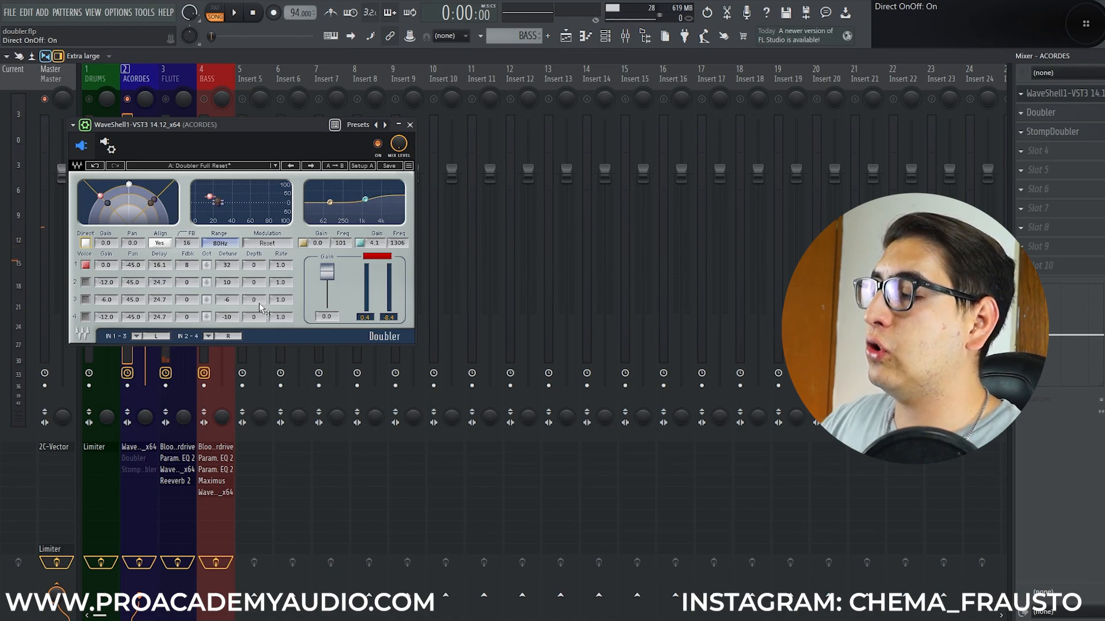
key("space")
left_click_drag(226, 265, 228, 273)
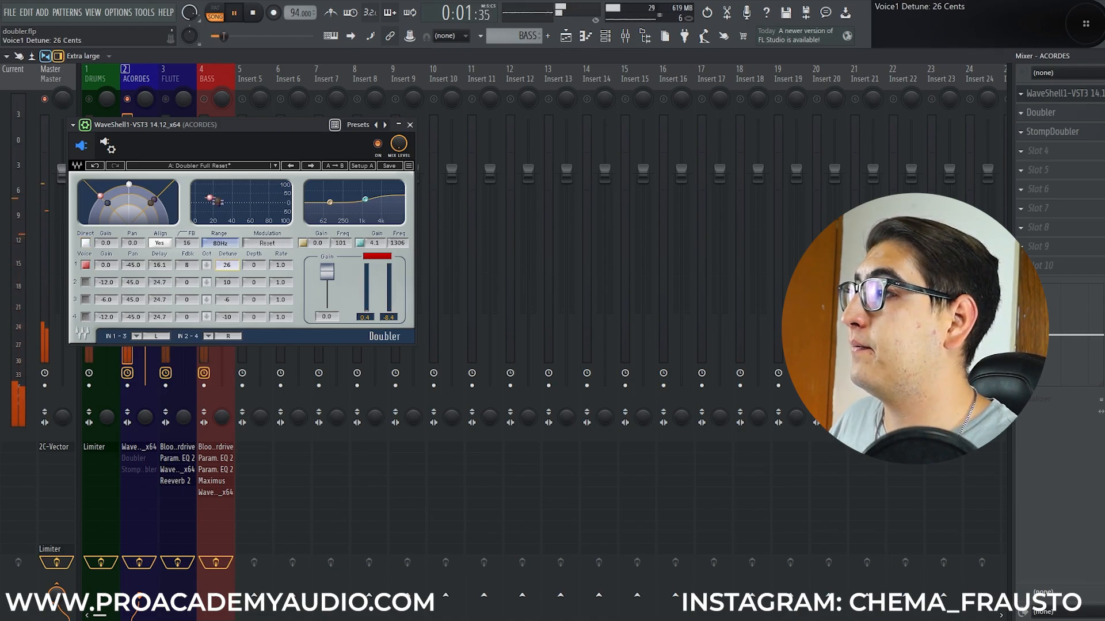
mouse_move(228, 272)
left_mouse_down()
mouse_move(228, 311)
mouse_move(227, 297)
left_mouse_up()
key("space")
left_click(228, 265)
type("12")
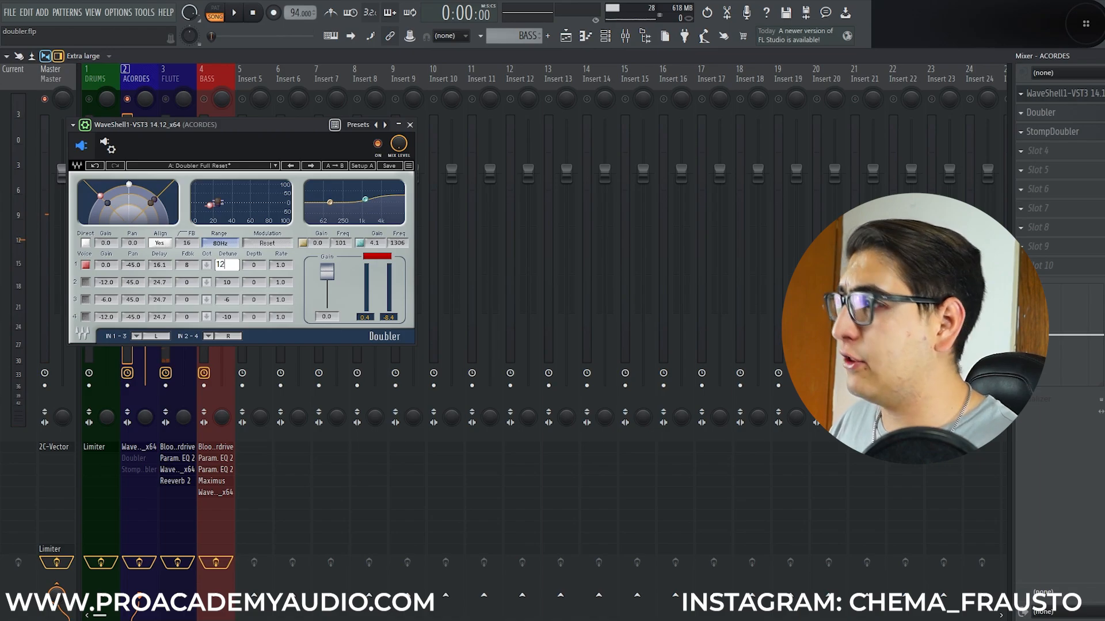
key("Return")
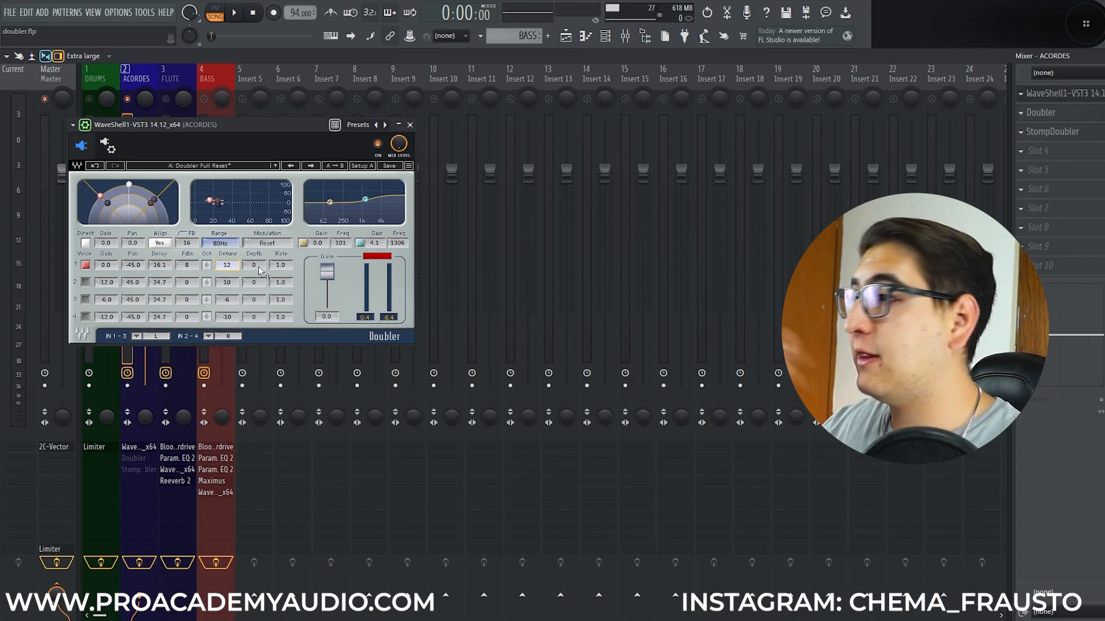
Set Voice 1's modulation depth to 200 cents and rate to 0.1, and sweep the rate up and back to 0.1 during playback.
left_click_drag(258, 267, 258, 253)
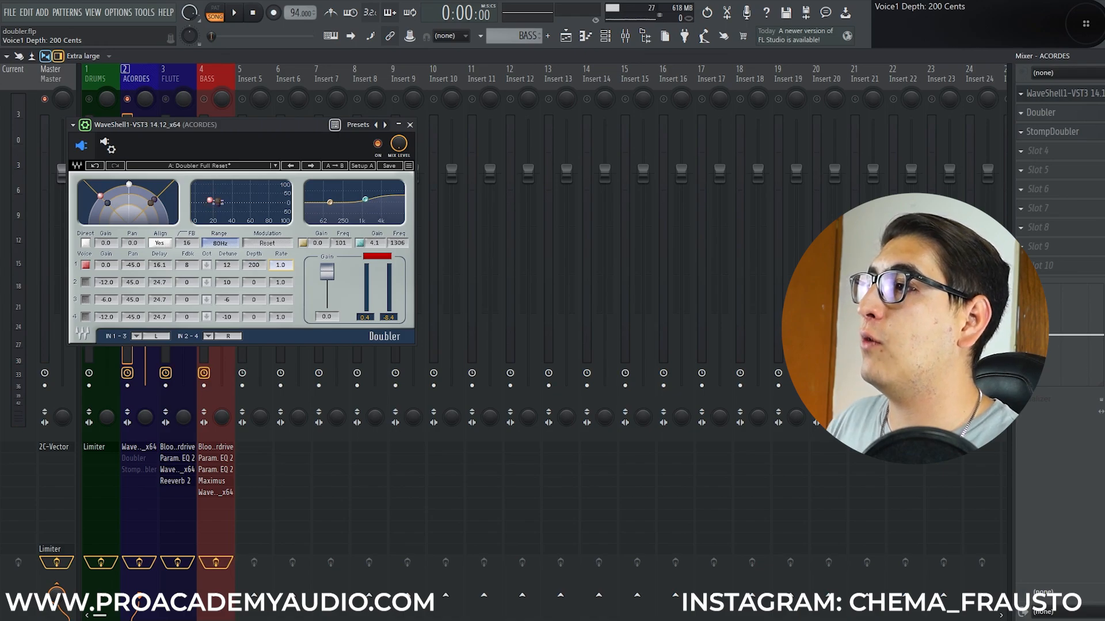
mouse_move(286, 266)
left_mouse_down()
mouse_move(286, 253)
mouse_move(282, 279)
left_mouse_up()
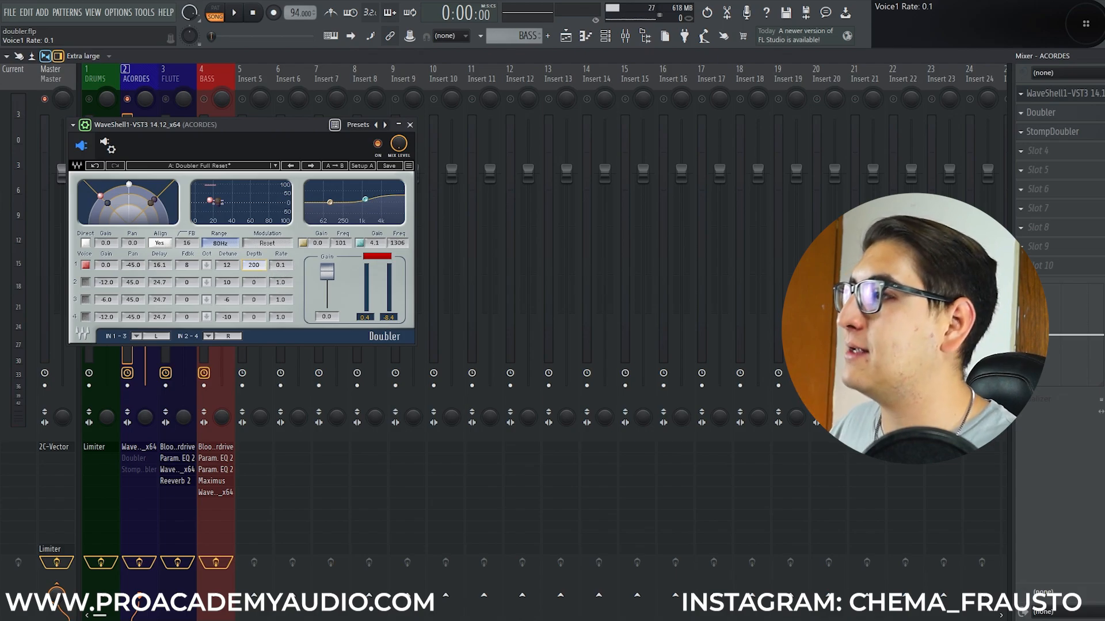
key("space")
left_click_drag(286, 269, 286, 230)
left_click_drag(284, 268, 284, 293)
key("space")
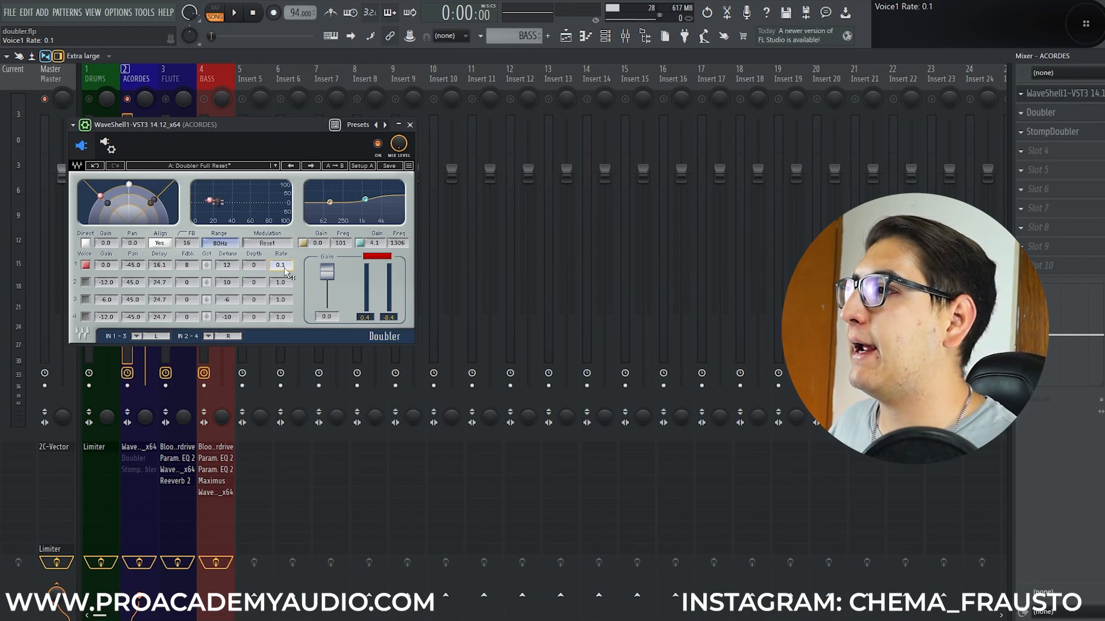
Set Voice 1's depth to 9 cents and rate to 1.3, and compare playback with Voice 1 off and on.
key("space")
left_click_drag(260, 267, 280, 257)
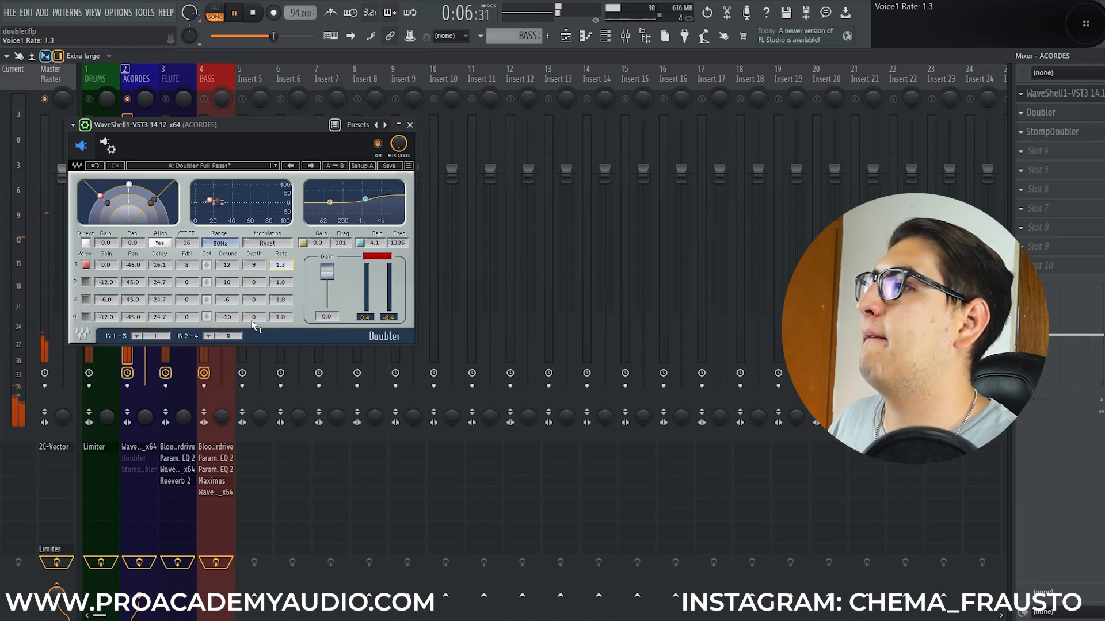
left_click(86, 264)
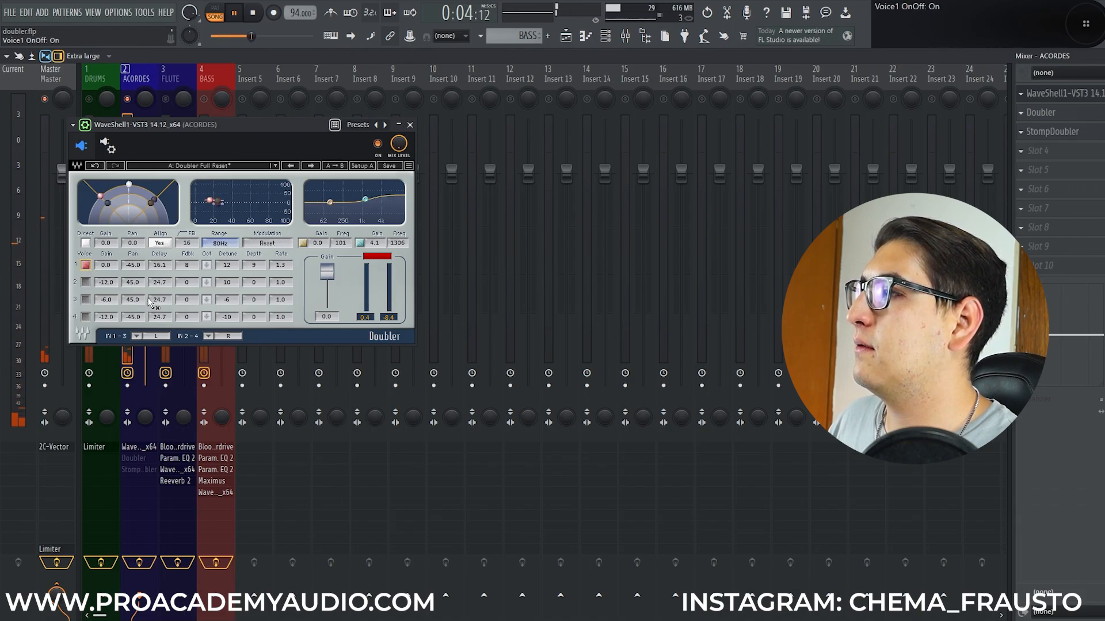
key("space")
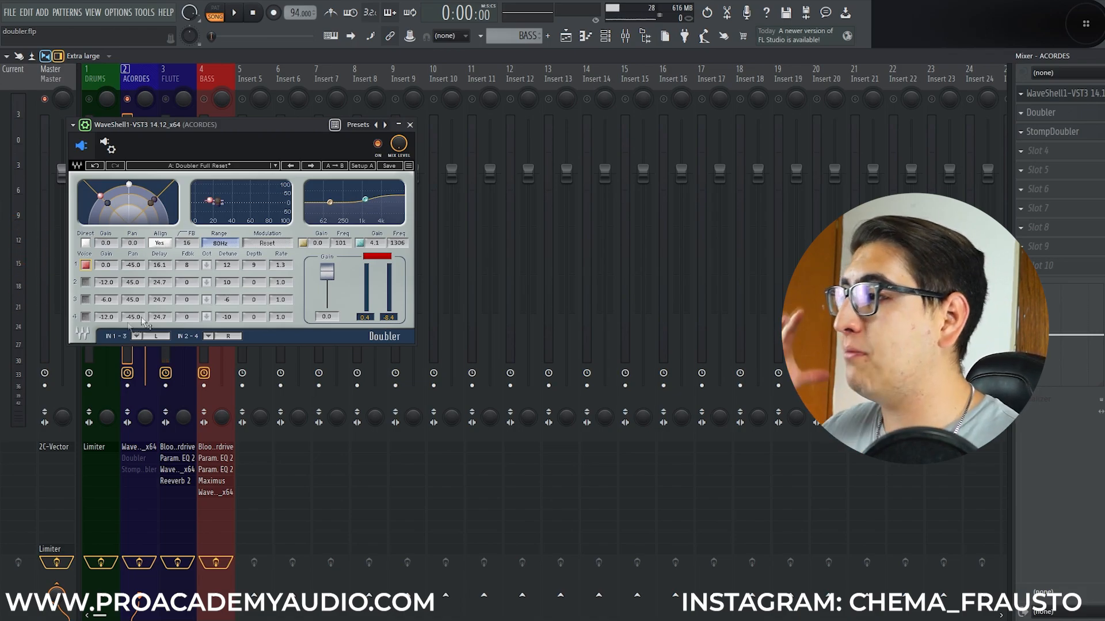
Enable Voice 3 and raise its gain to 0.0 dB.
left_click(88, 300)
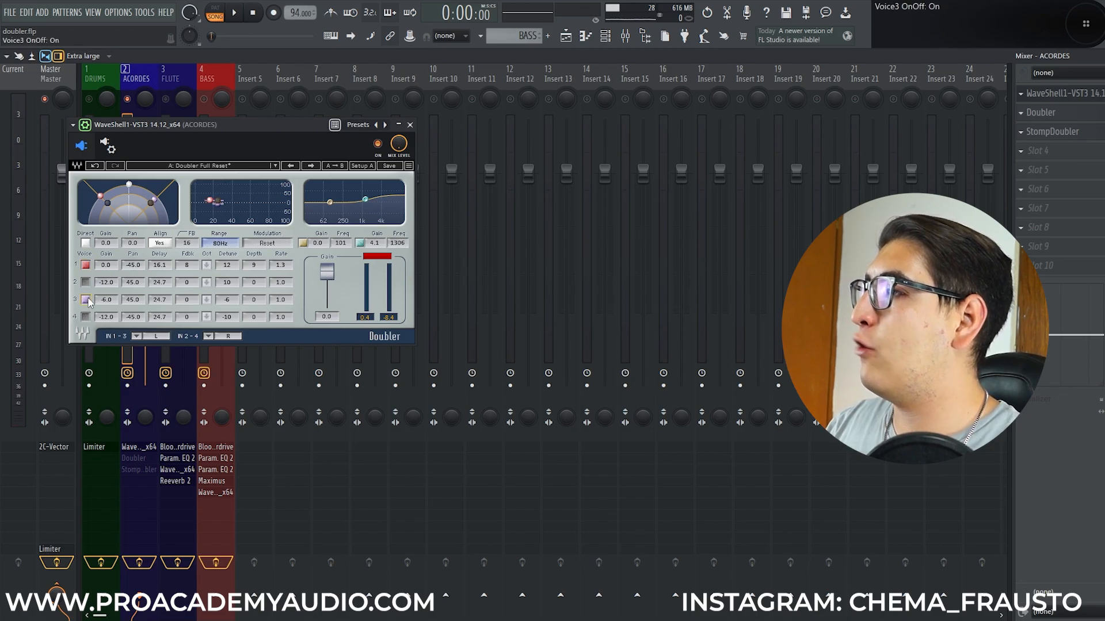
left_click_drag(106, 301, 106, 276)
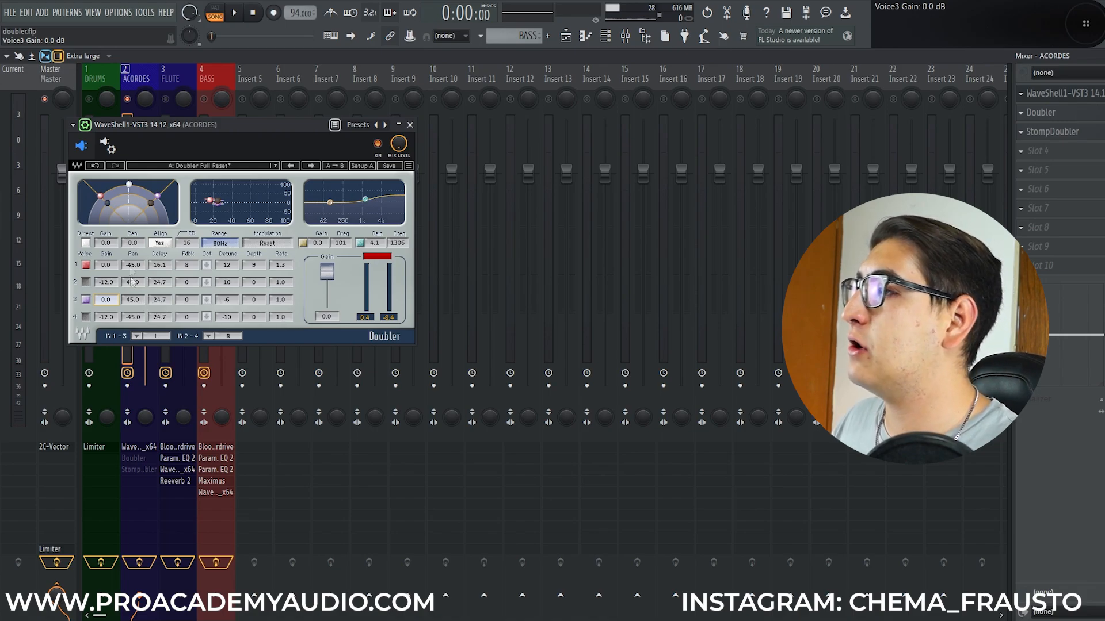
left_click(157, 197)
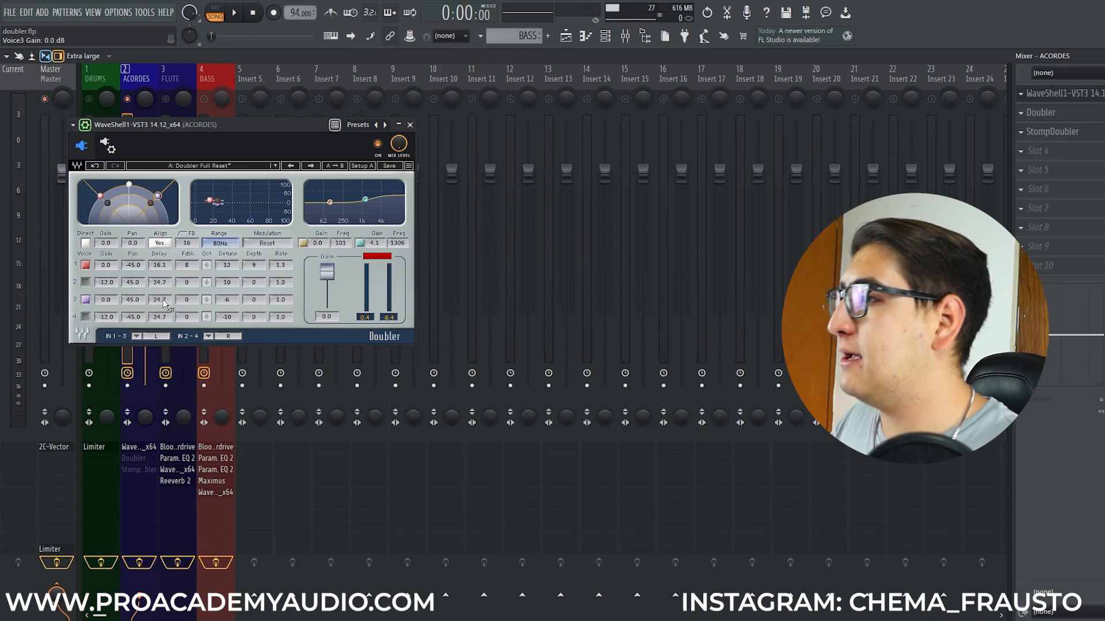
Audition Voice 3's delay at 41.1, 3.7 and 26.7 ms during playback, settle on 32.5 ms, and select its feedback value.
key("space")
scroll(159, 299, "up", 5)
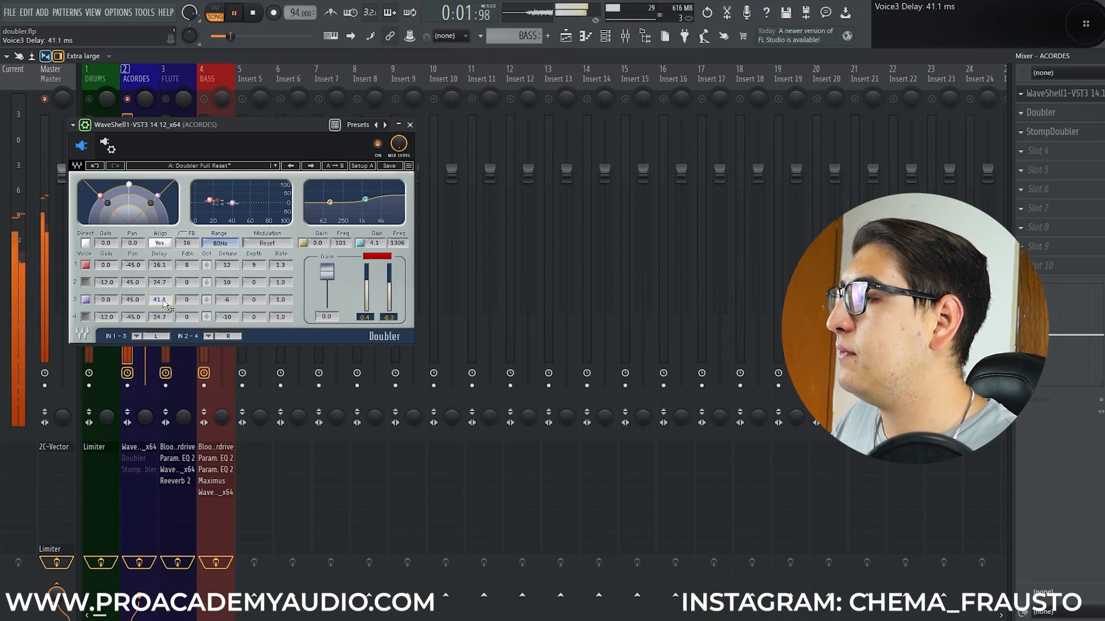
scroll(159, 300, "down", 10)
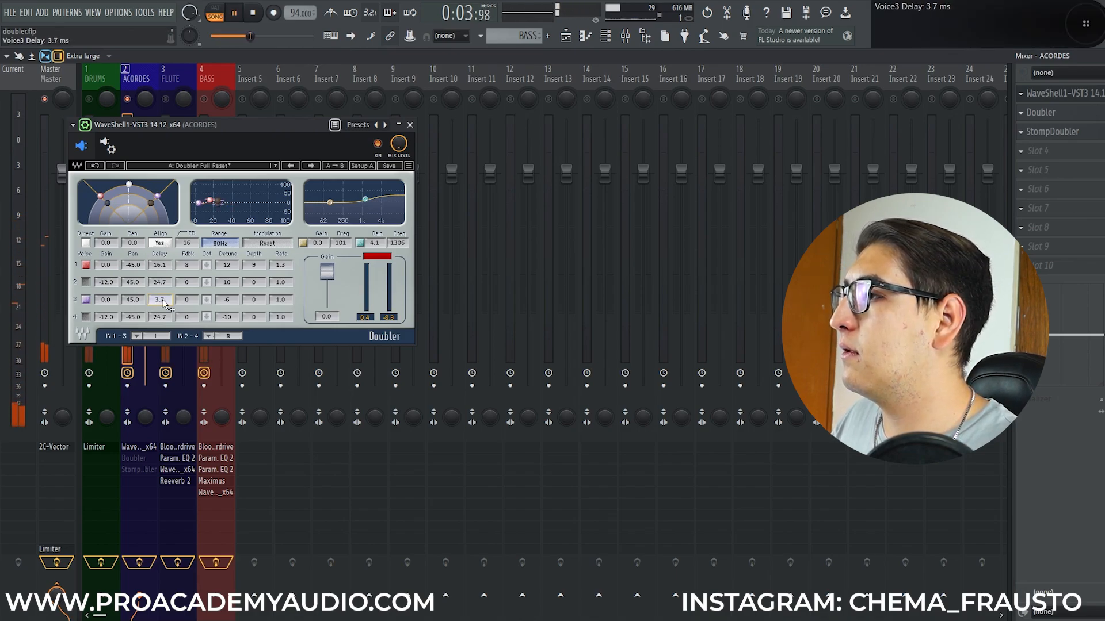
scroll(162, 301, "up", 7)
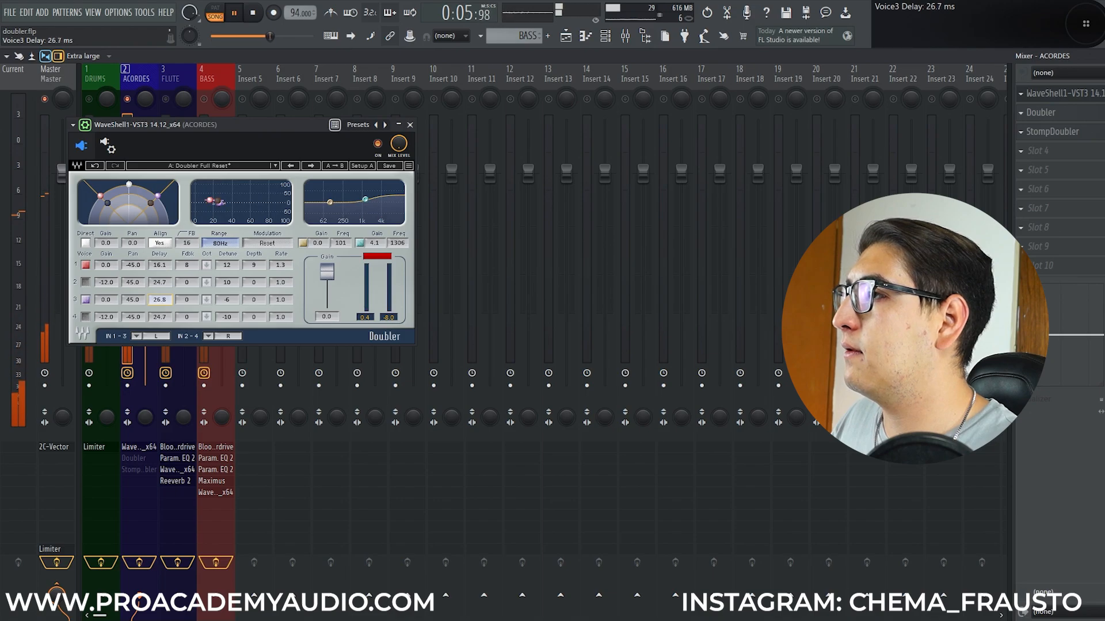
left_click_drag(159, 300, 159, 298)
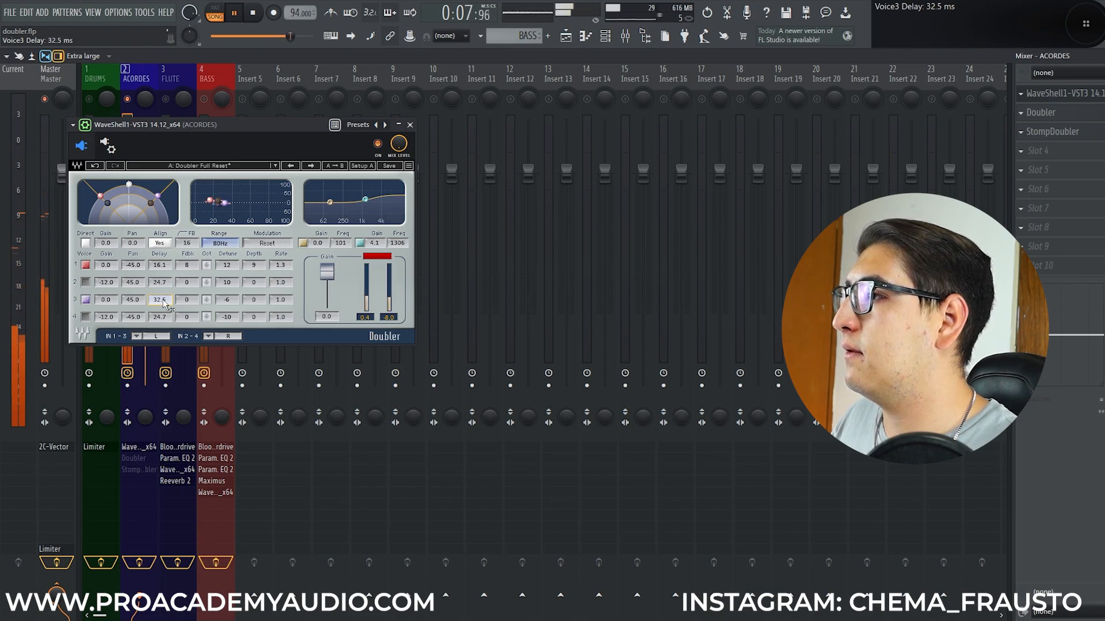
key("space")
left_click(187, 301)
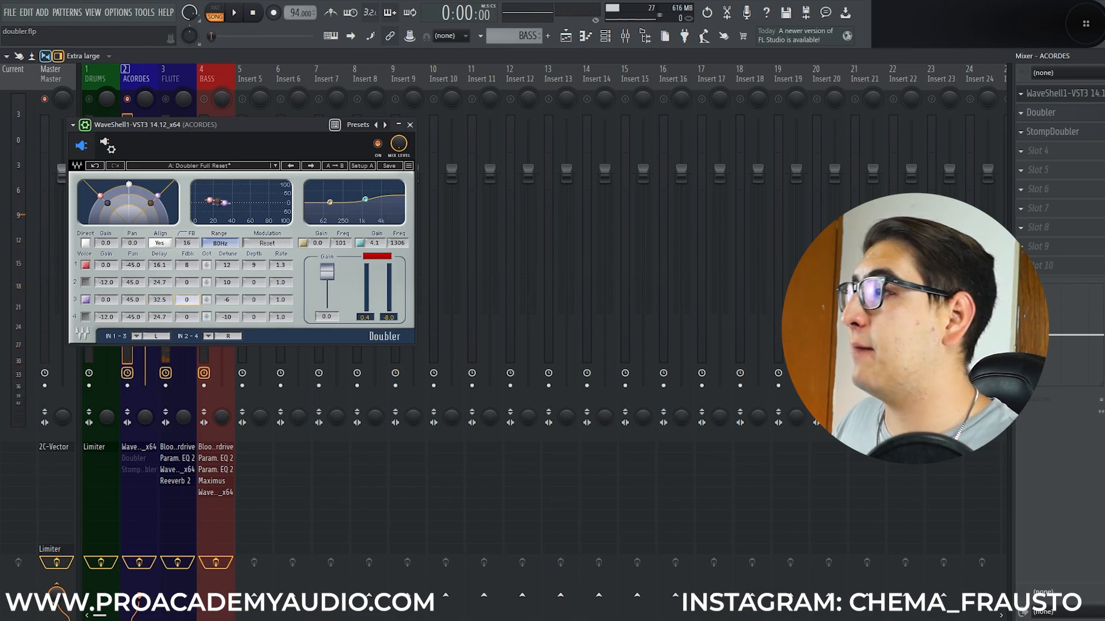
Set Voice 3's feedback to 4 %, detune to -12, modulation depth to 9 cents and rate to 1.6.
key("space")
left_click_drag(187, 299, 187, 297)
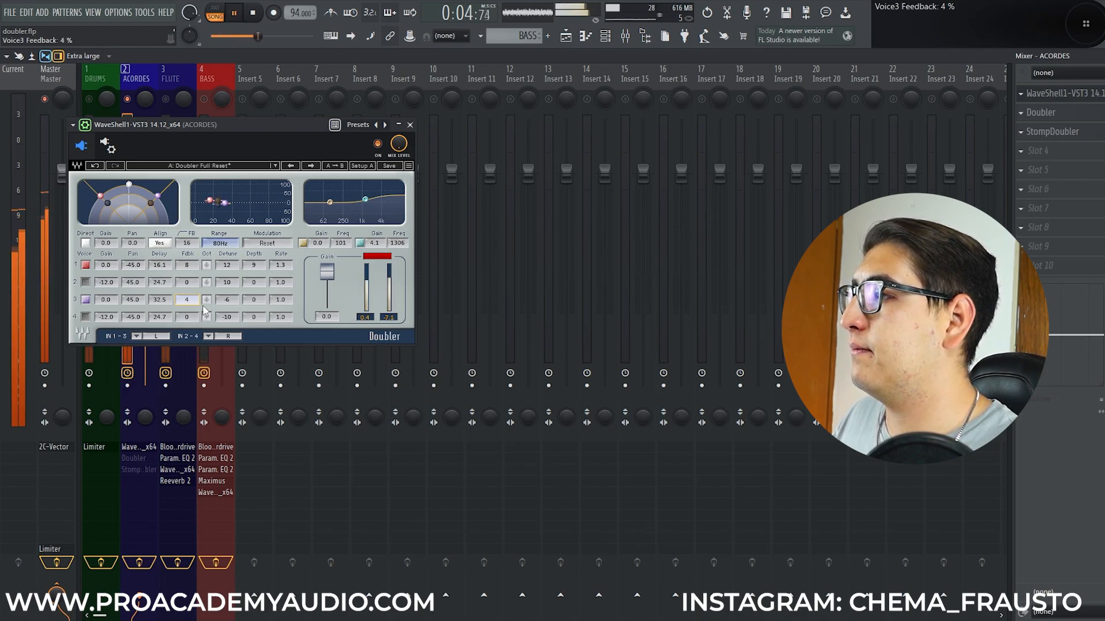
key("space")
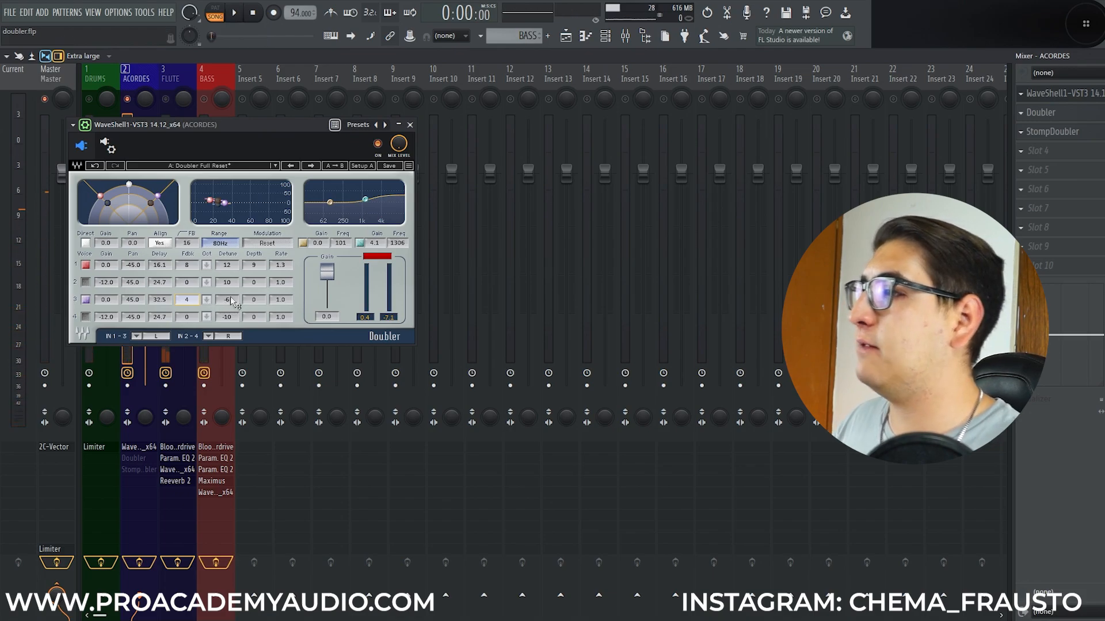
type("-12")
key("Return")
key("space")
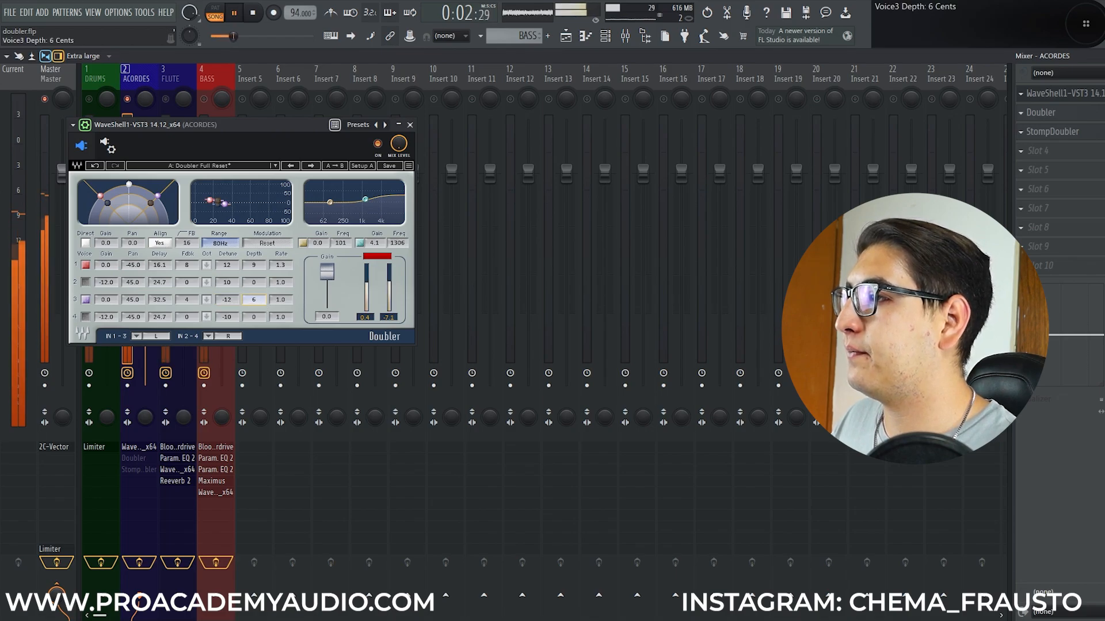
left_click_drag(280, 300, 280, 294)
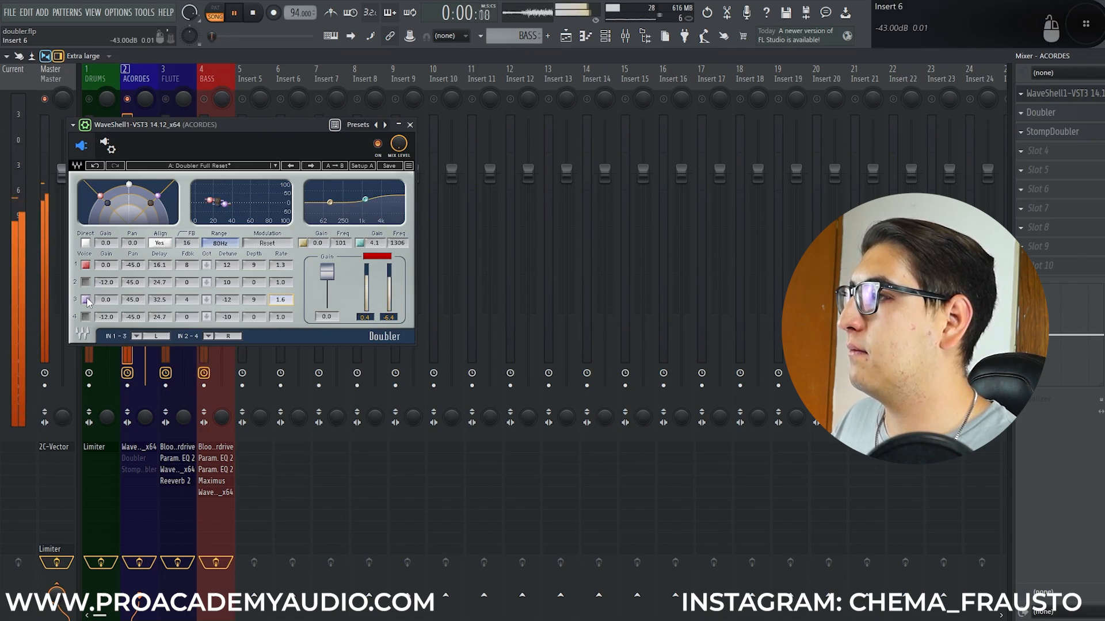
Compare playback with Voices 1 and 3 switched off and on.
left_click(85, 265)
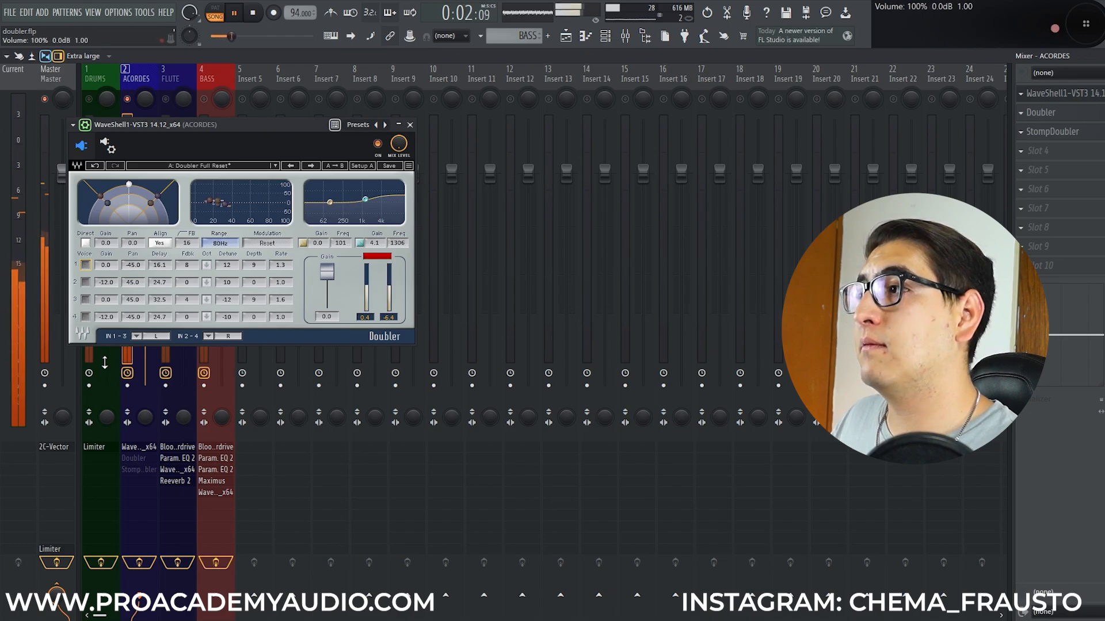
left_click(85, 265)
left_click(85, 299)
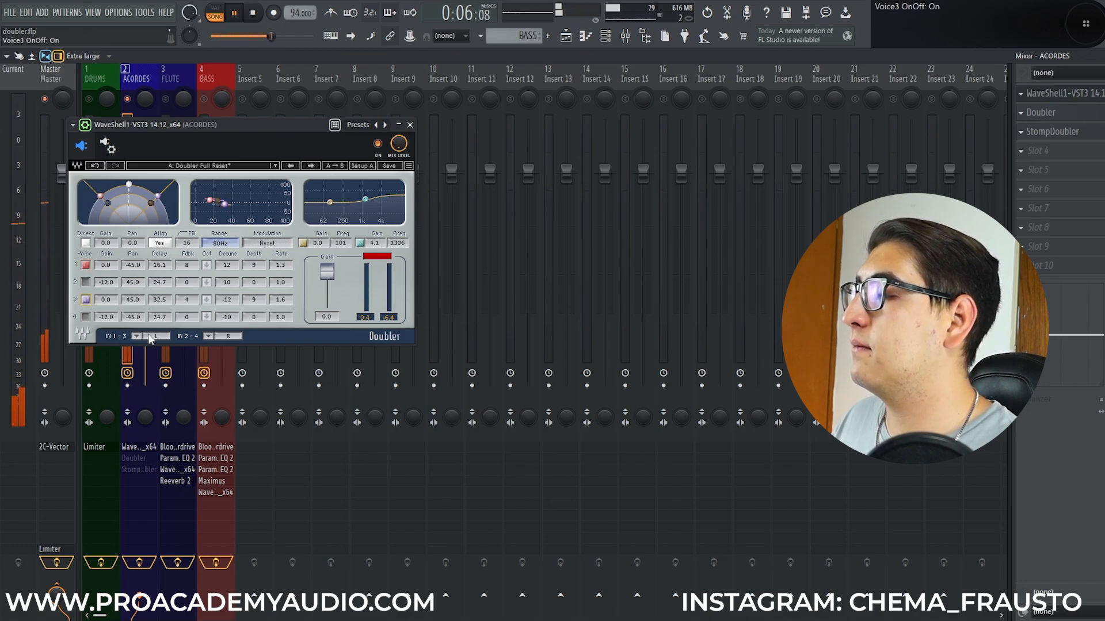
key("space")
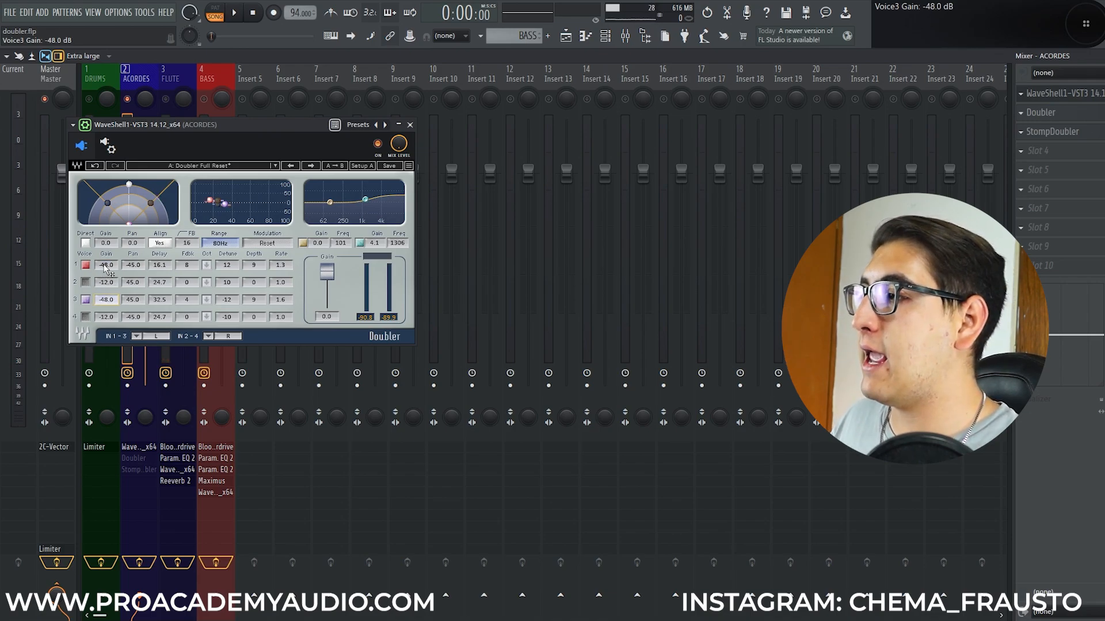
During playback, bring Voice 1's gain up from silence to -9.2 dB and Voice 3's to -11.1 dB.
key("space")
left_click_drag(104, 266, 104, 253)
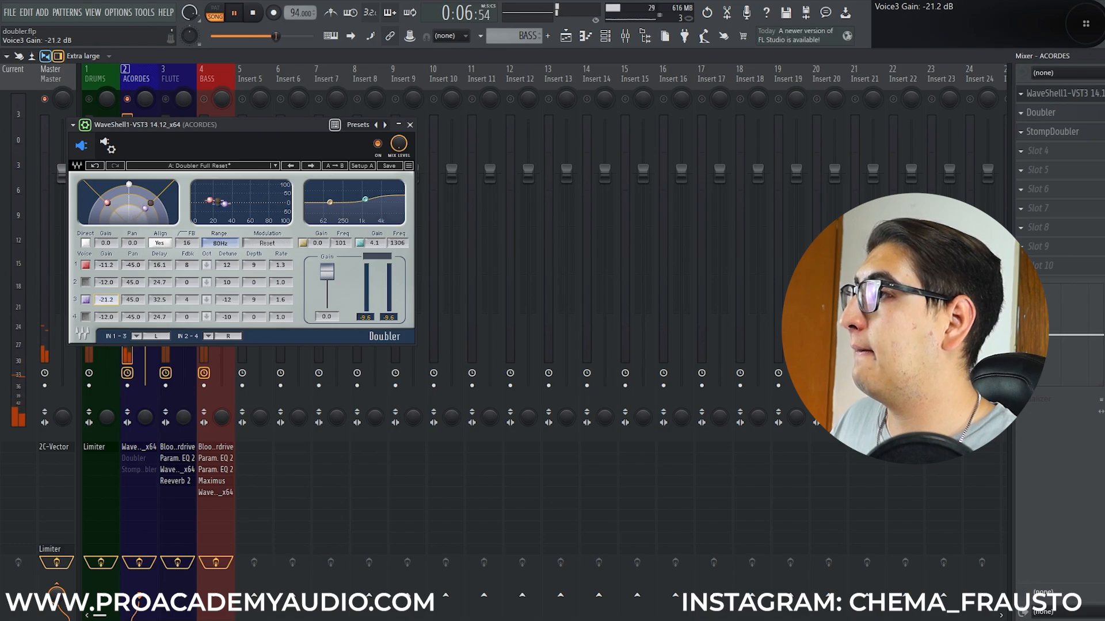
left_click_drag(106, 299, 106, 262)
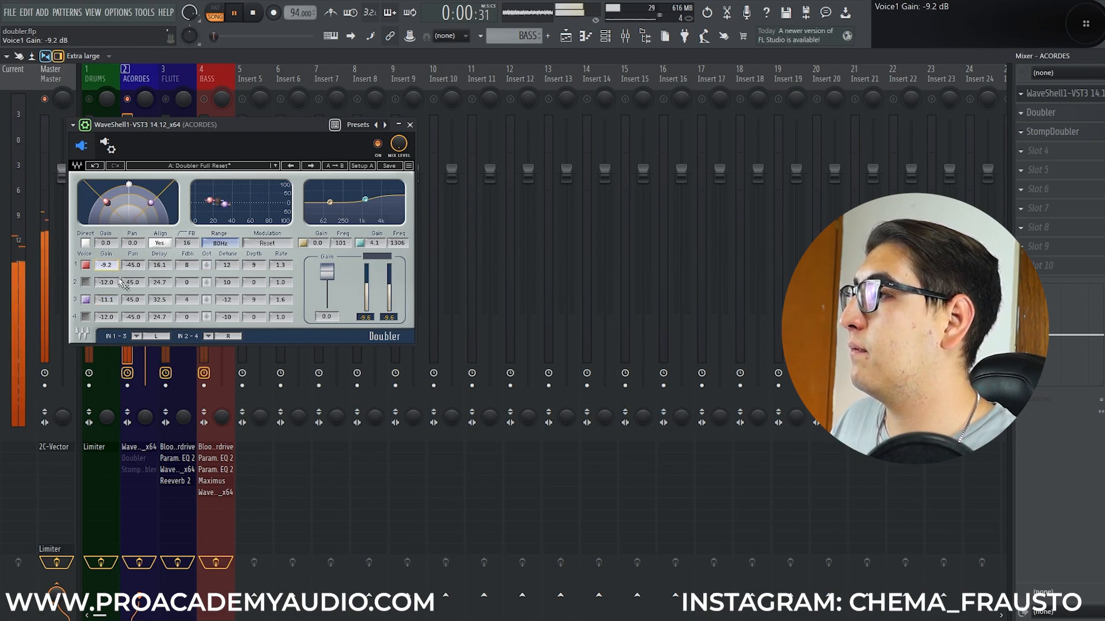
Compare playback with the ACORDES doubler bypassed and enabled, and close its window.
left_click(378, 144)
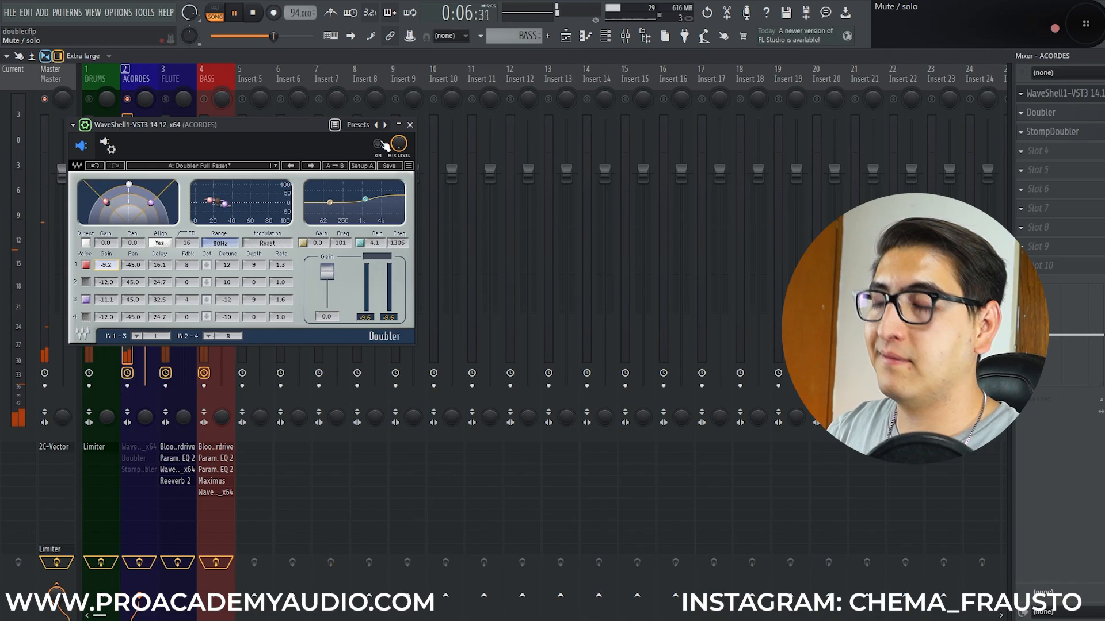
left_click(378, 144)
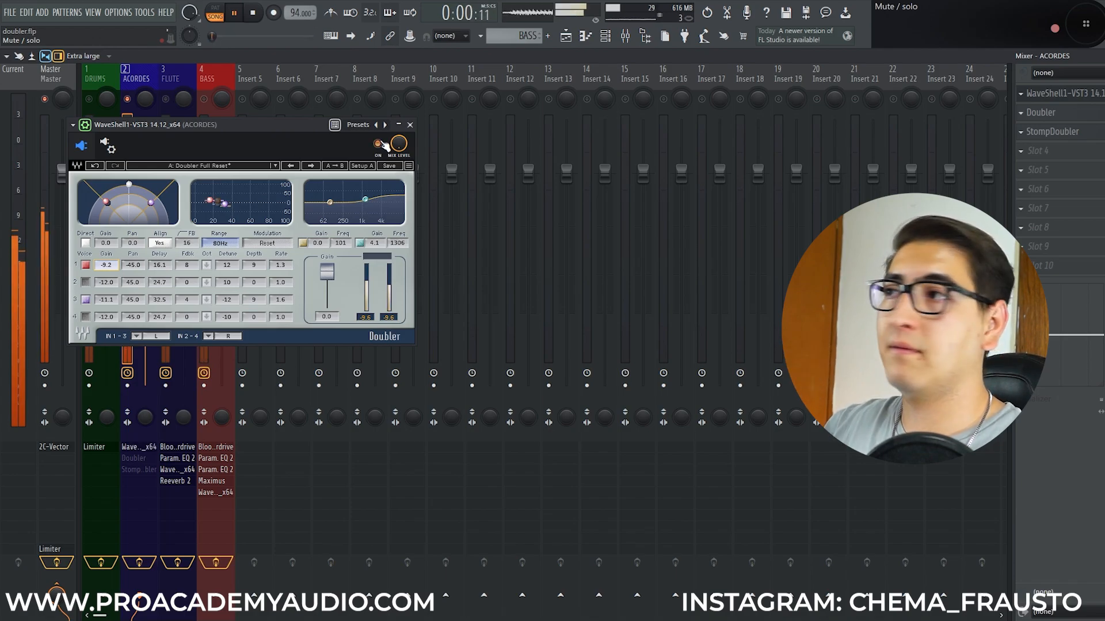
key("space")
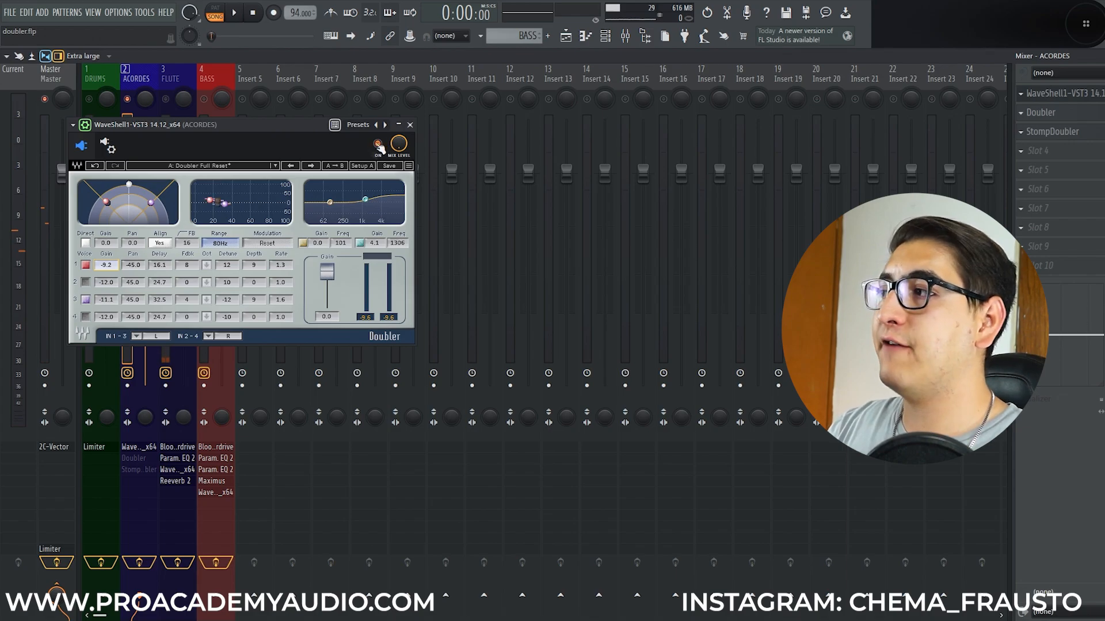
left_click(85, 282)
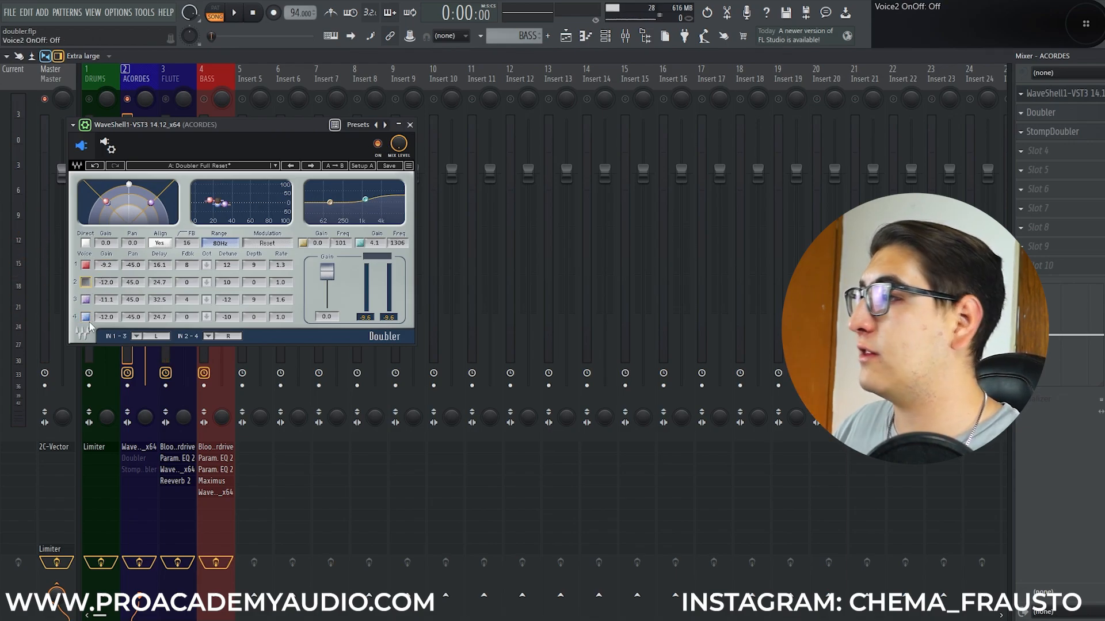
left_click(409, 124)
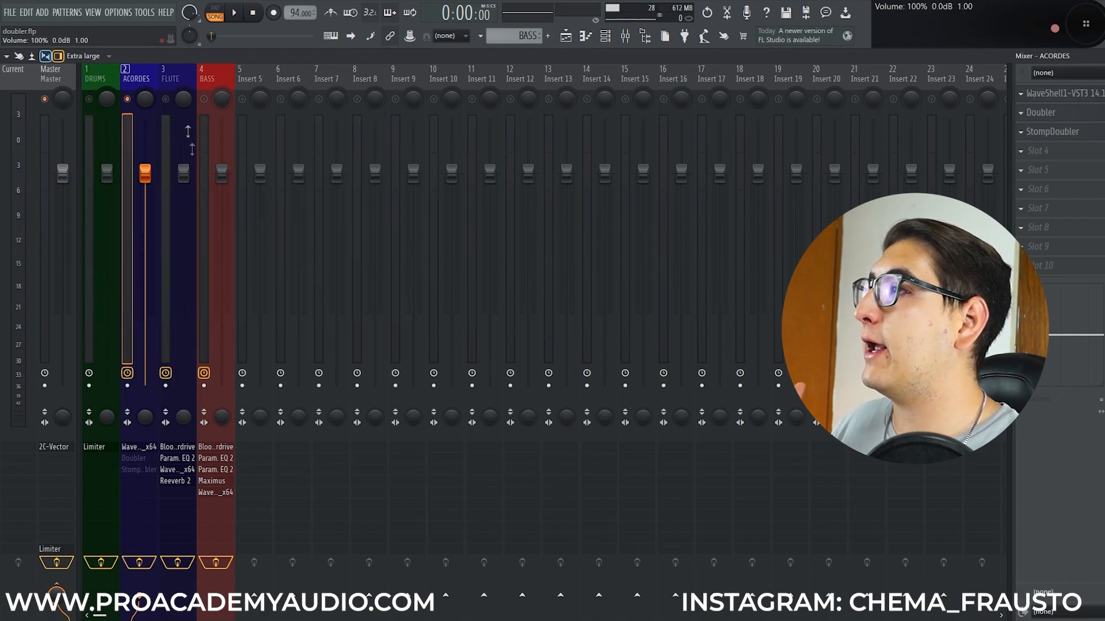
Open the doubler on the FLUTE track and show its wrapper settings with the on/off switch.
left_click(163, 86)
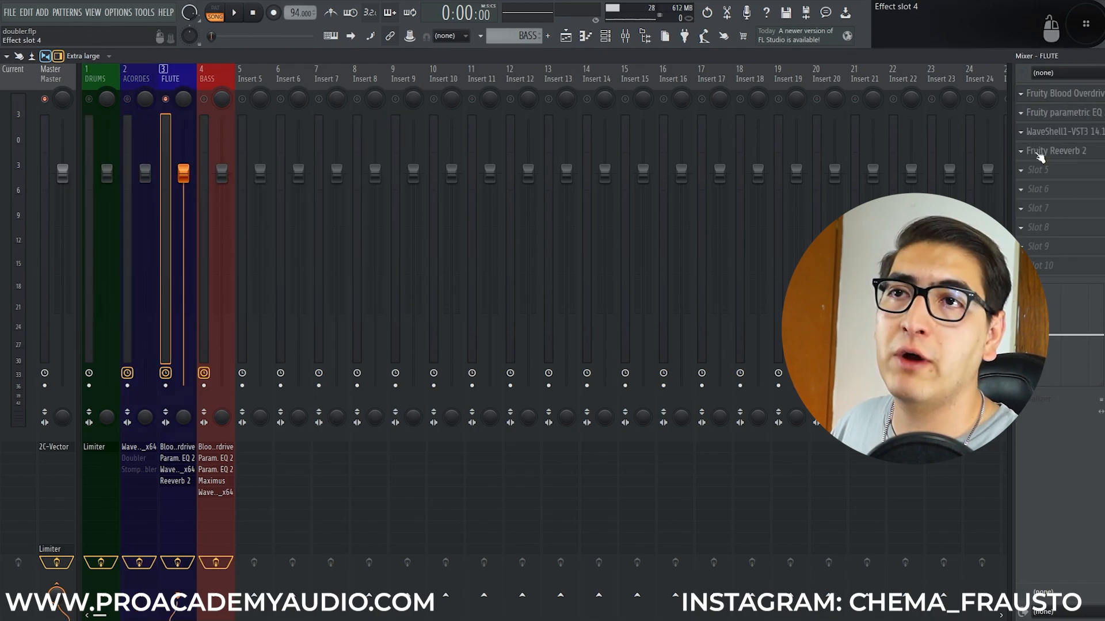
left_click(1059, 132)
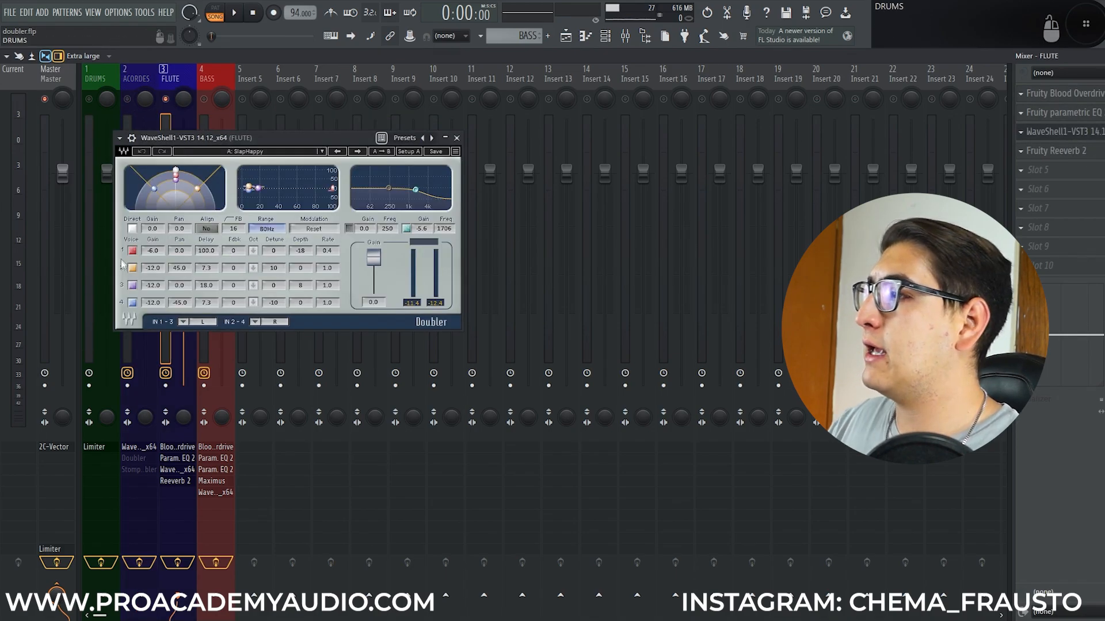
left_click(131, 138)
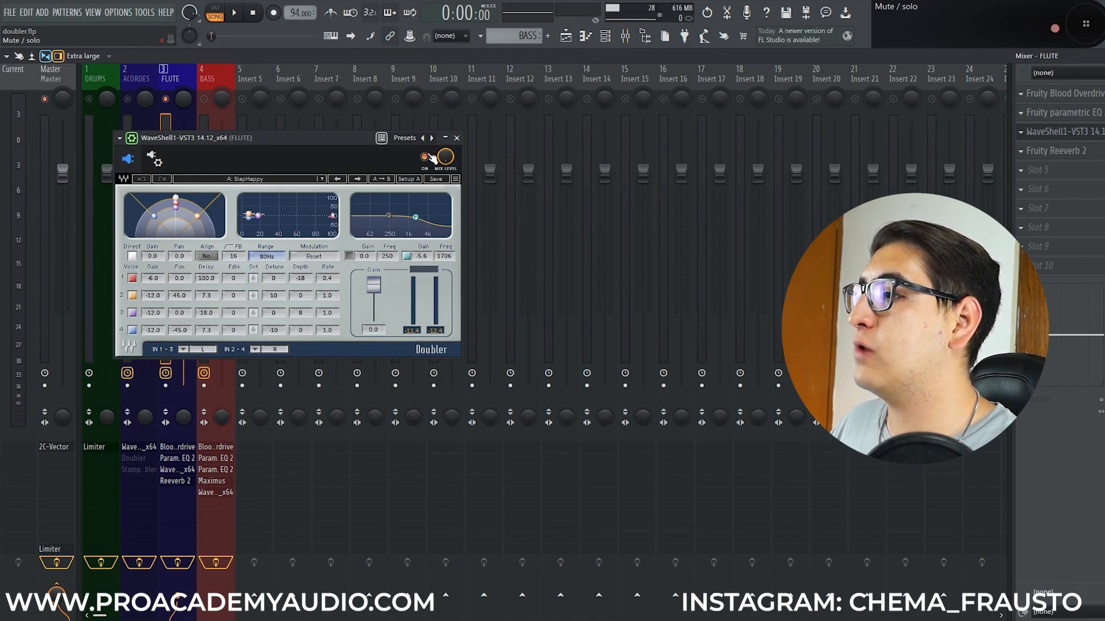
Compare playback of the FLUTE track with its doubler bypassed and enabled.
key("space")
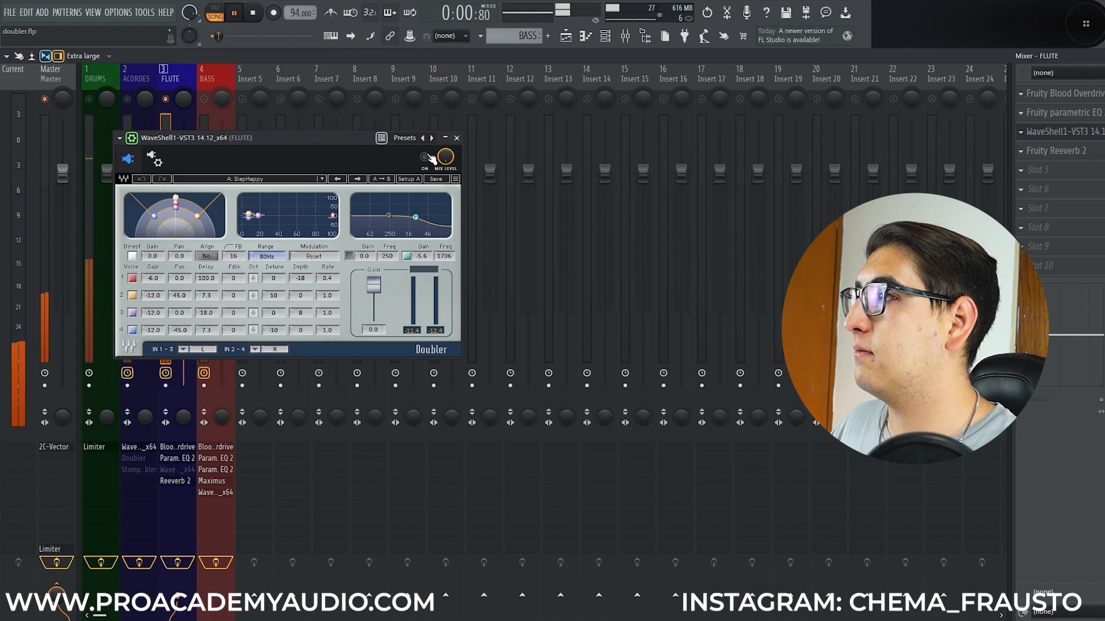
key("space")
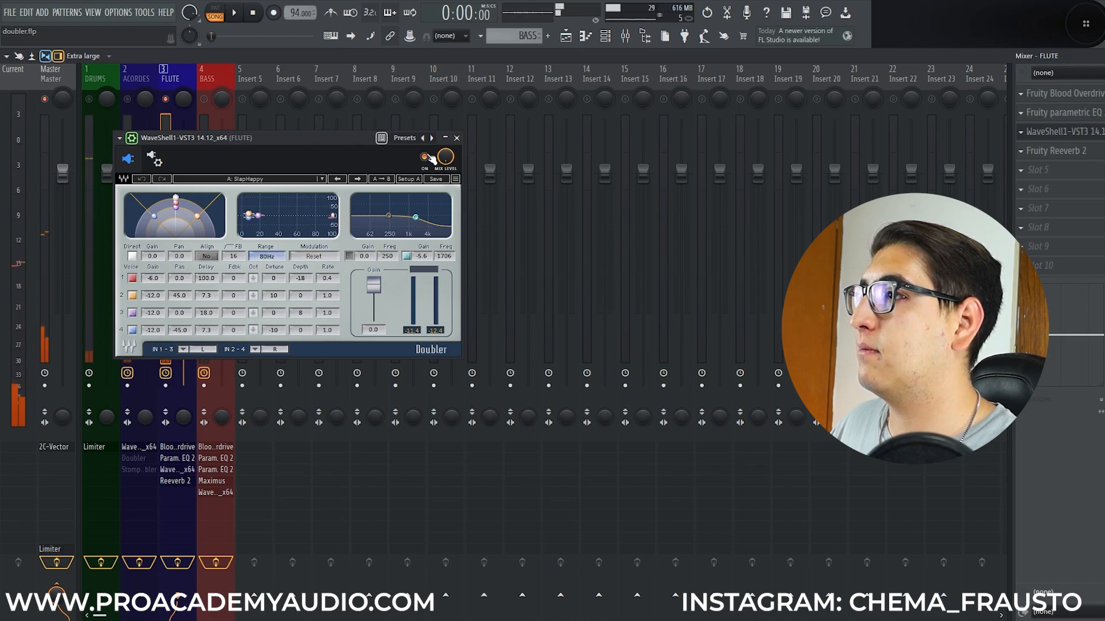
key("space")
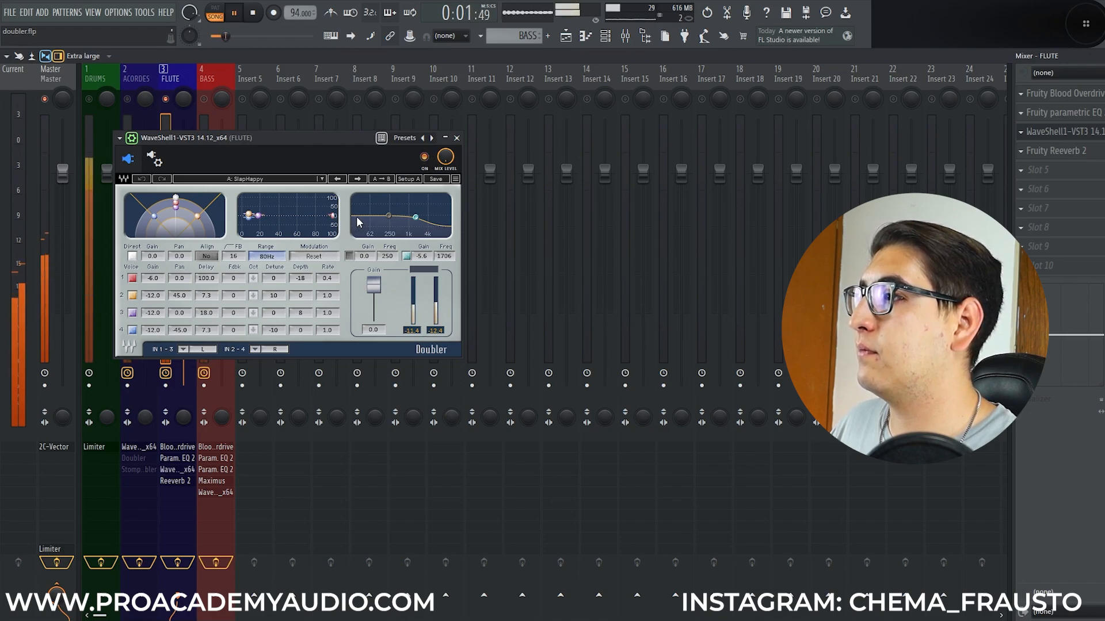
left_click(425, 157)
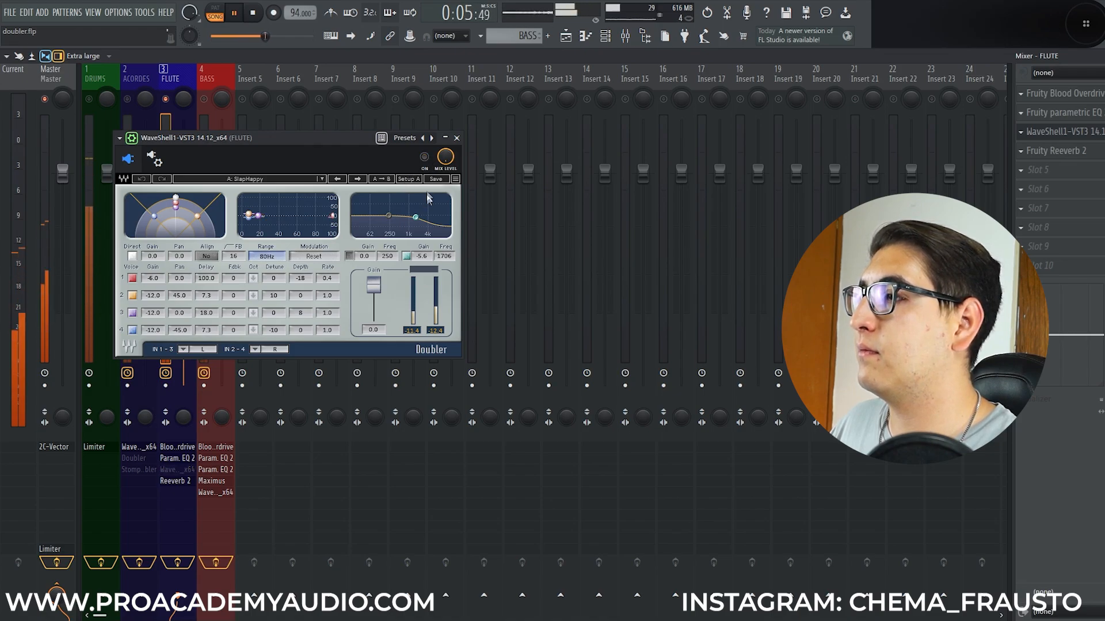
left_click(425, 157)
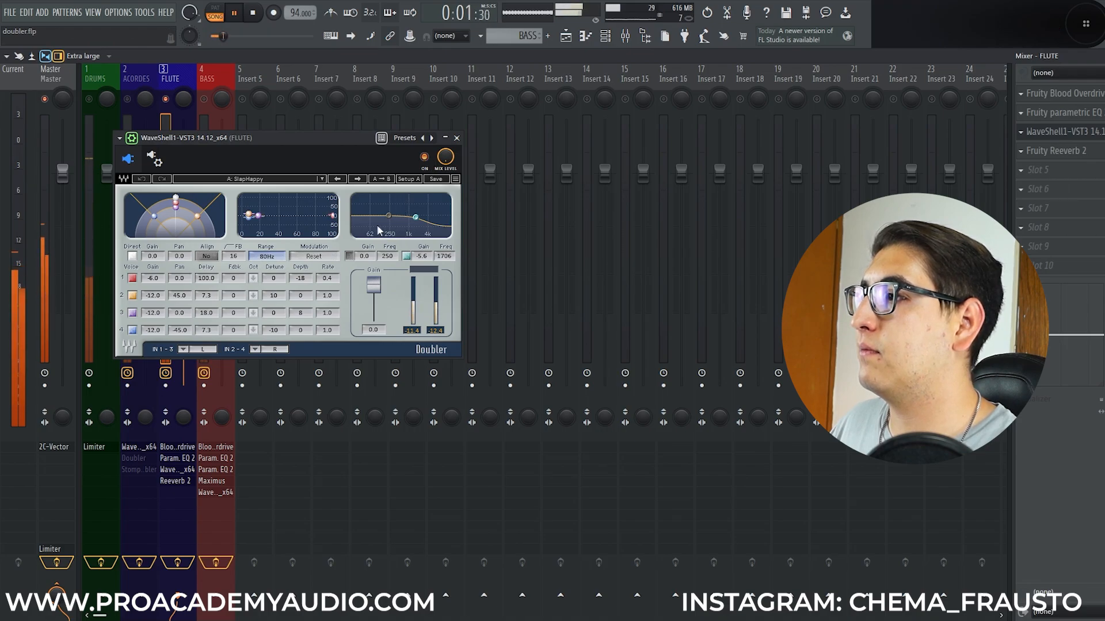
key("space")
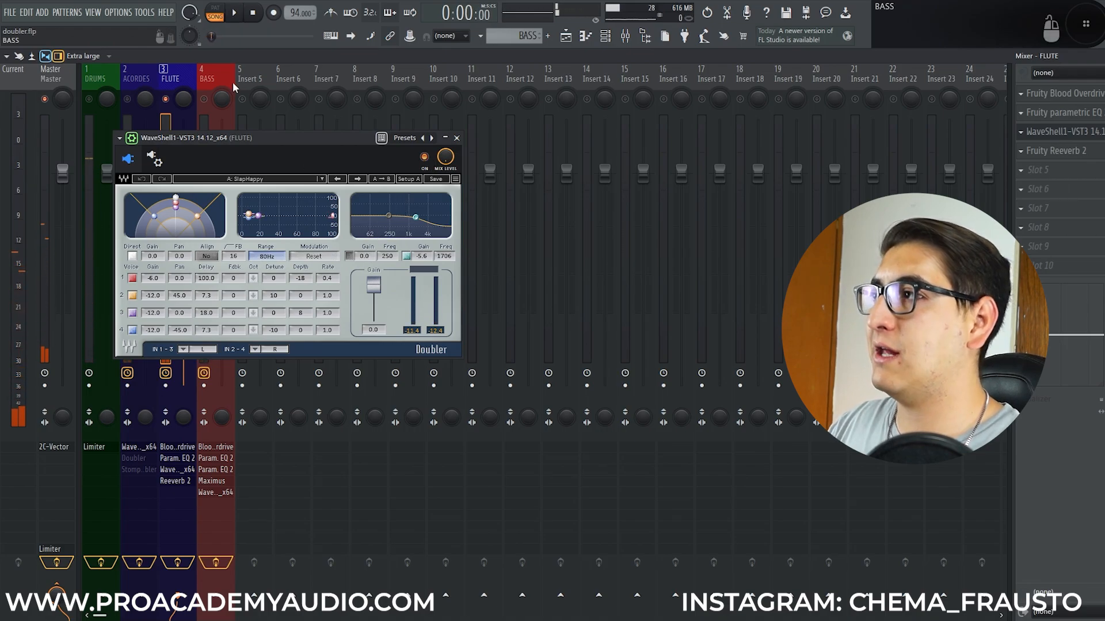
Close the FLUTE doubler and open the one on the BASS track, placing its window over the first mixer tracks.
left_click(206, 79)
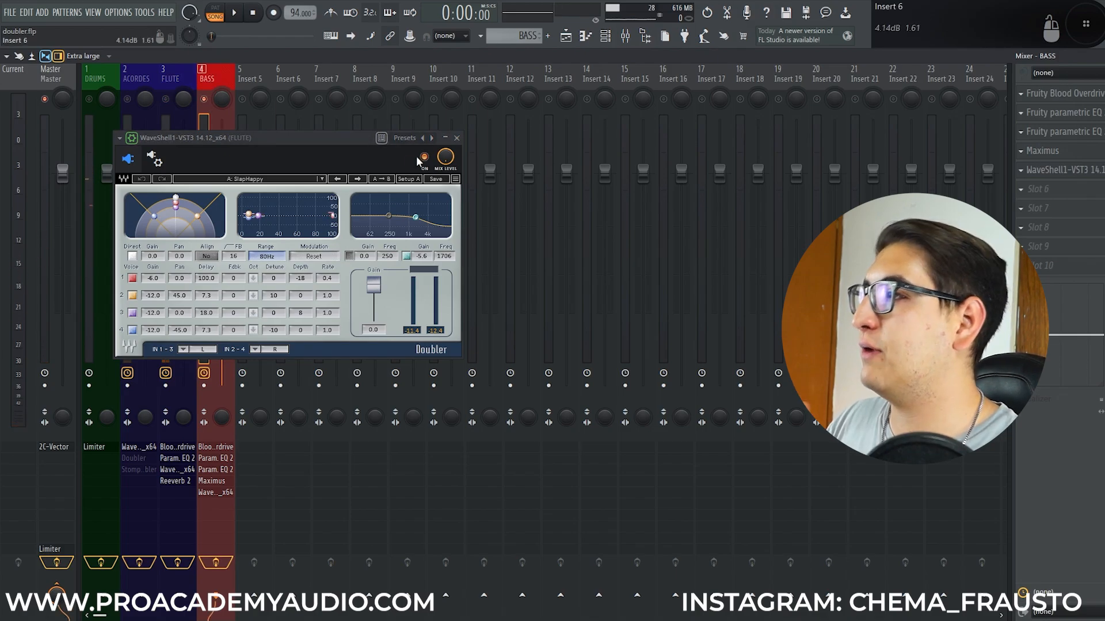
left_click(457, 138)
left_click(202, 69)
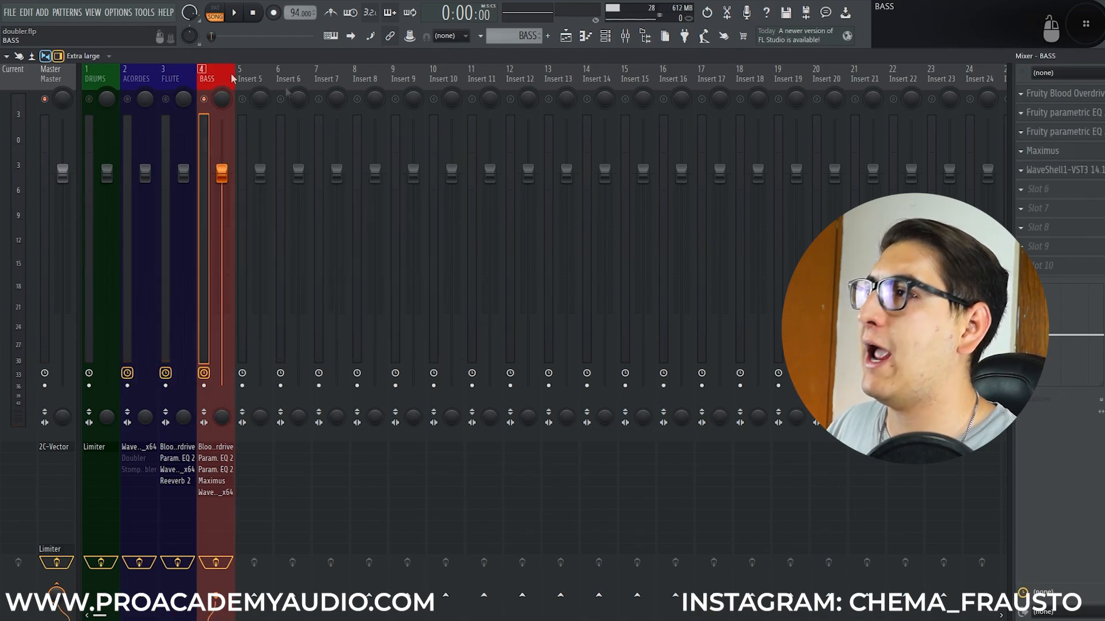
left_click(1059, 170)
left_click_drag(415, 109, 251, 126)
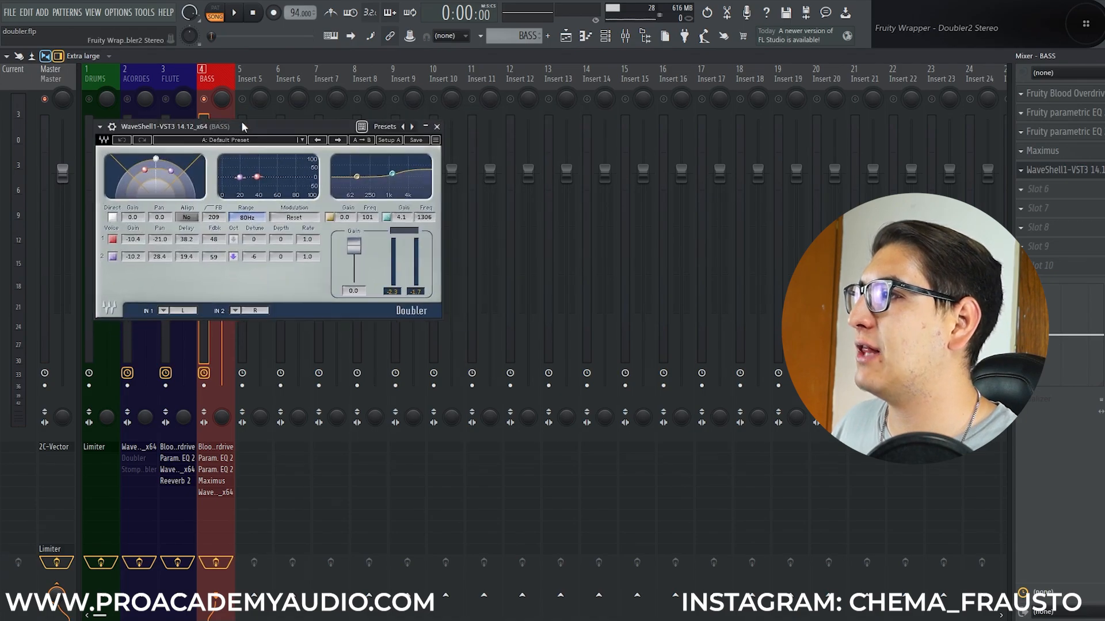
Switch off both voices of the BASS doubler, start playback, and switch Voices 1 and 2 back on.
left_click(113, 240)
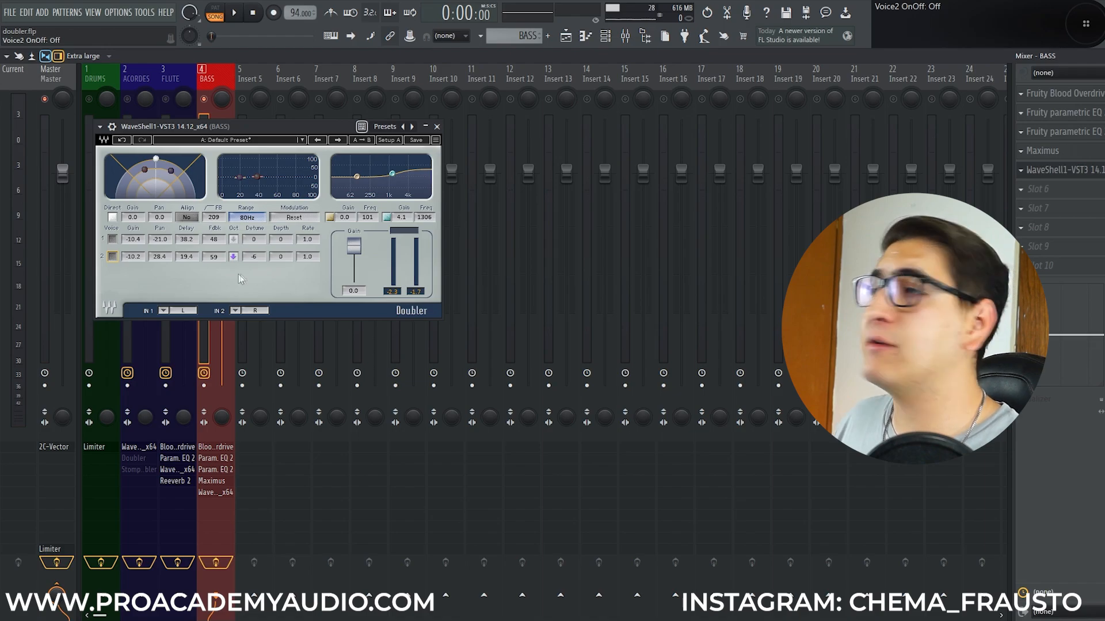
key("space")
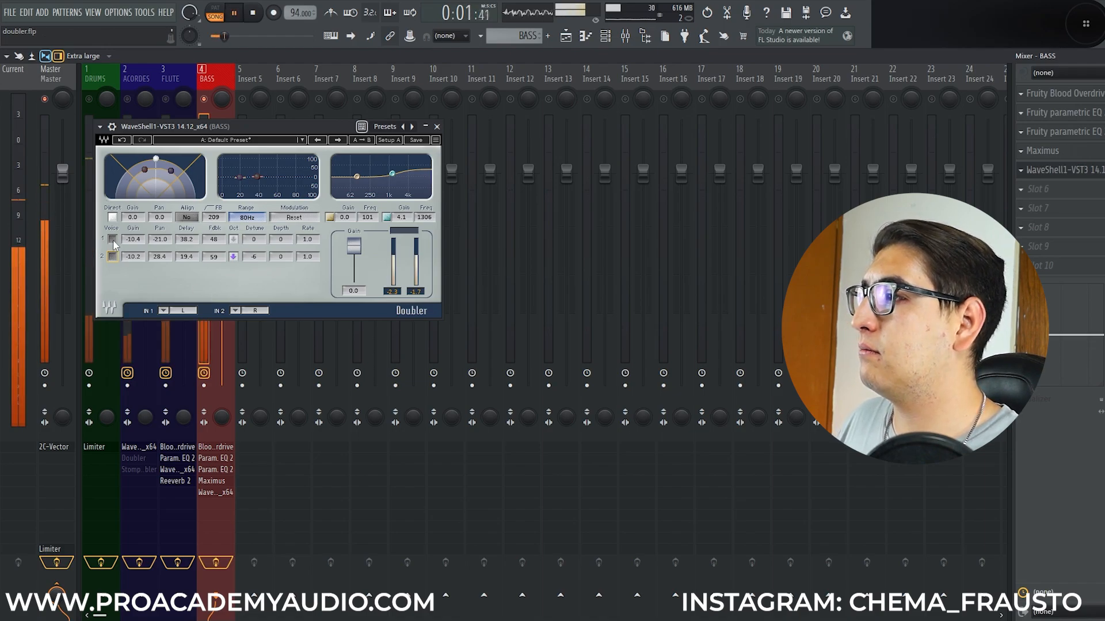
left_click(113, 240)
left_click(112, 256)
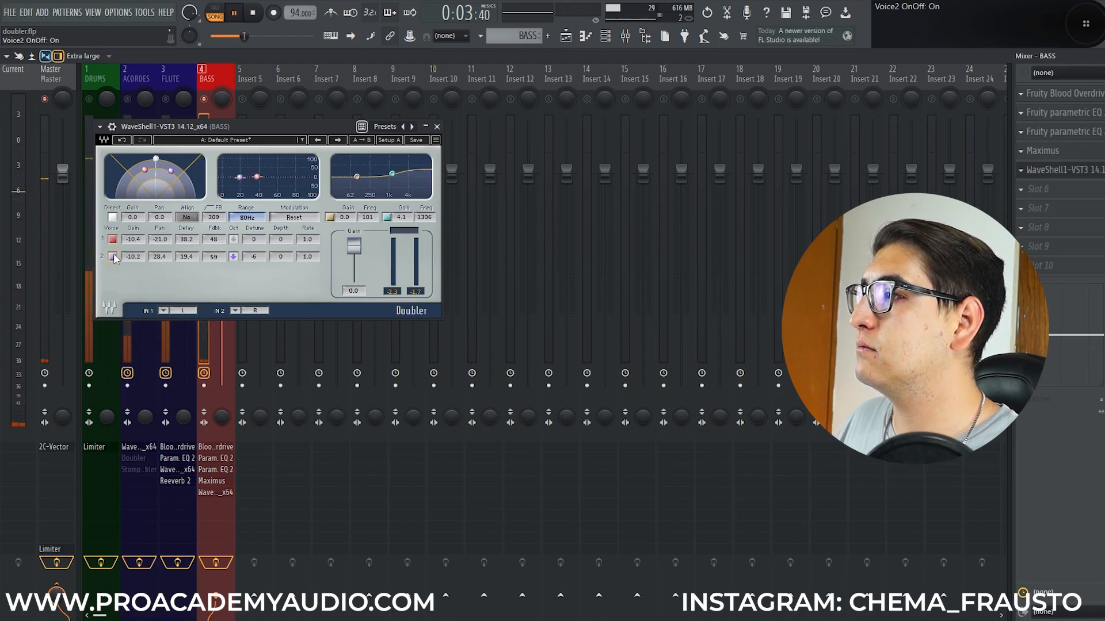
Show the BASS doubler's wrapper settings and compare playback with the plugin bypassed and enabled.
left_click(116, 127)
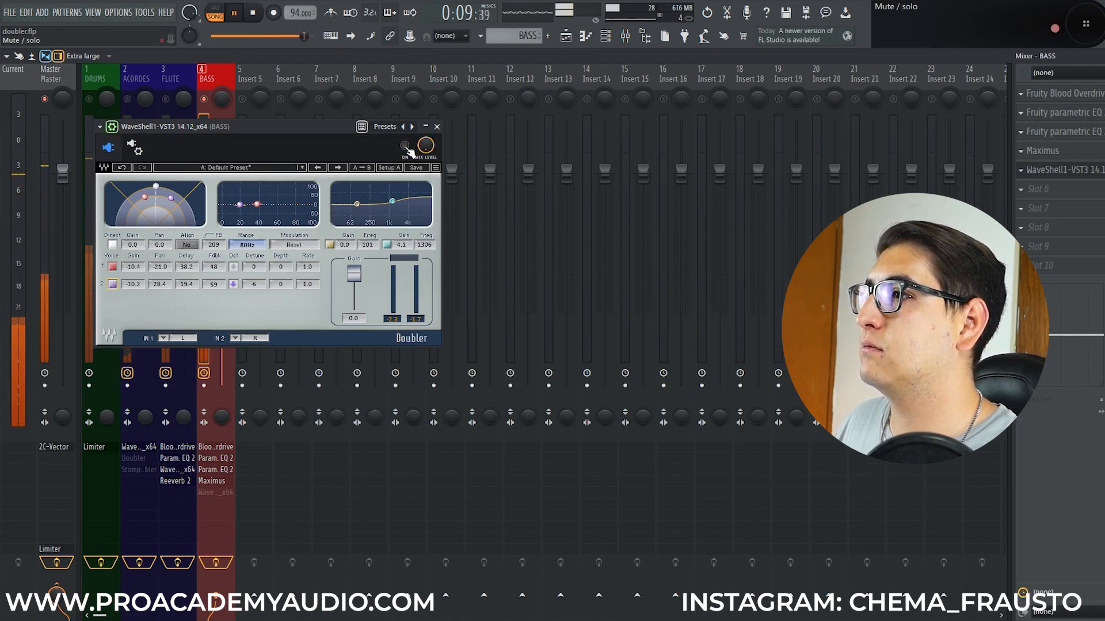
left_click(406, 146)
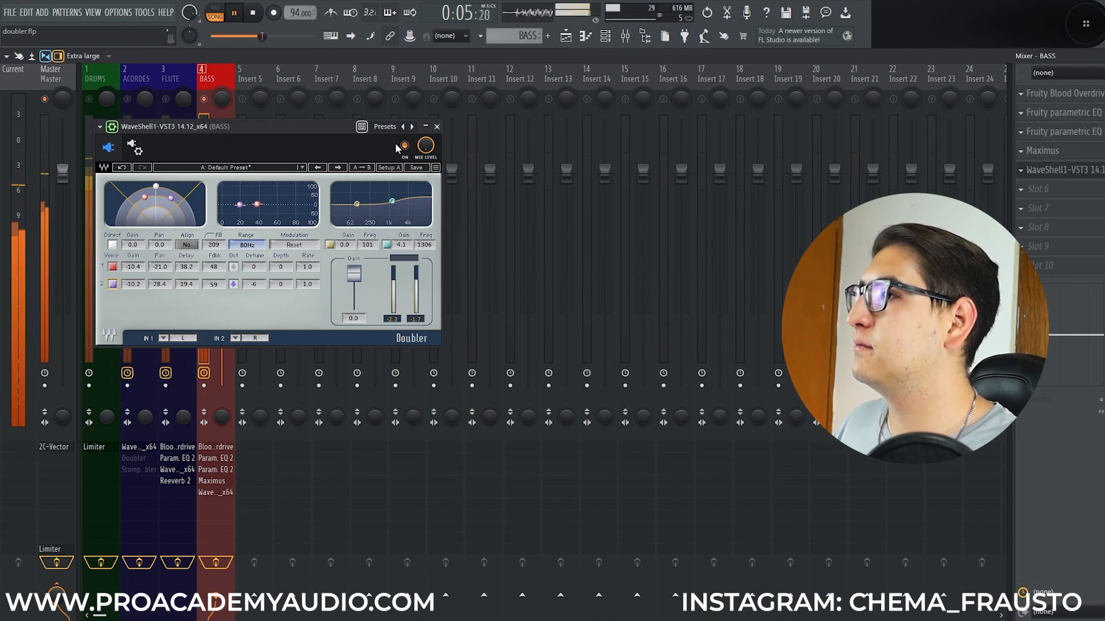
key("space")
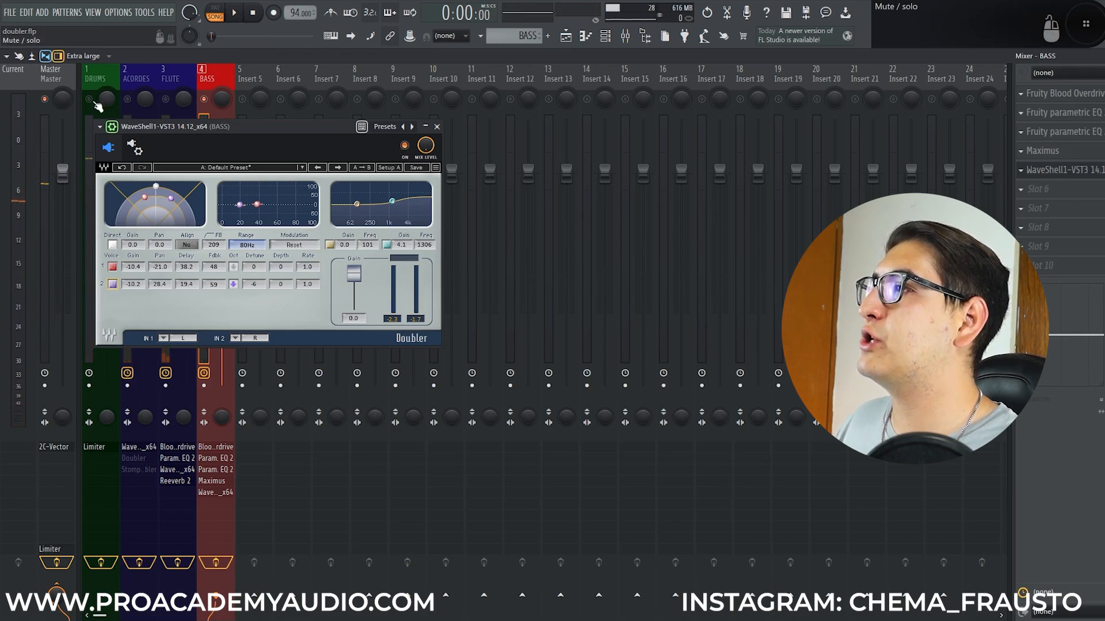
Unmute the ACORDES and FLUTE tracks alongside BASS, and merge the Master track's stereo field with its stereo separation control.
left_click(127, 100)
left_click(166, 99)
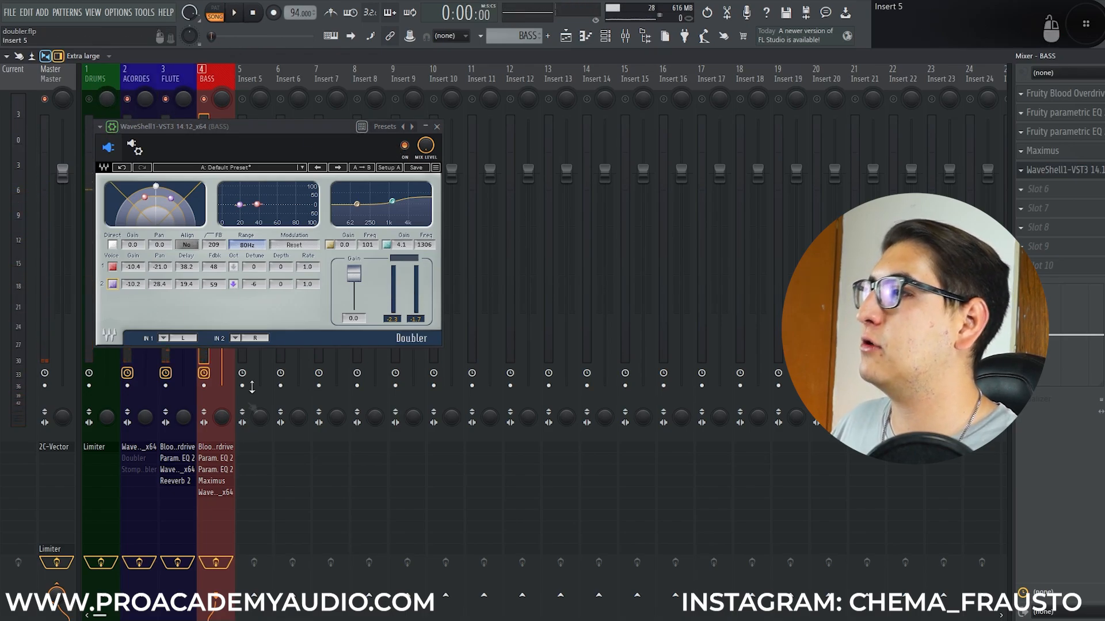
left_click(64, 419)
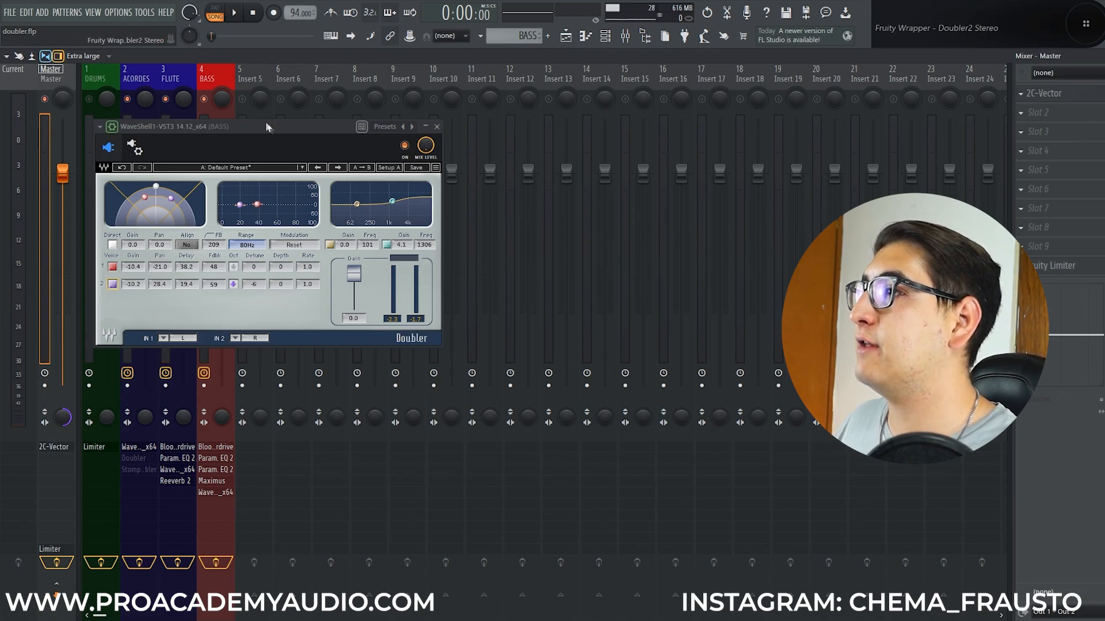
left_click(436, 127)
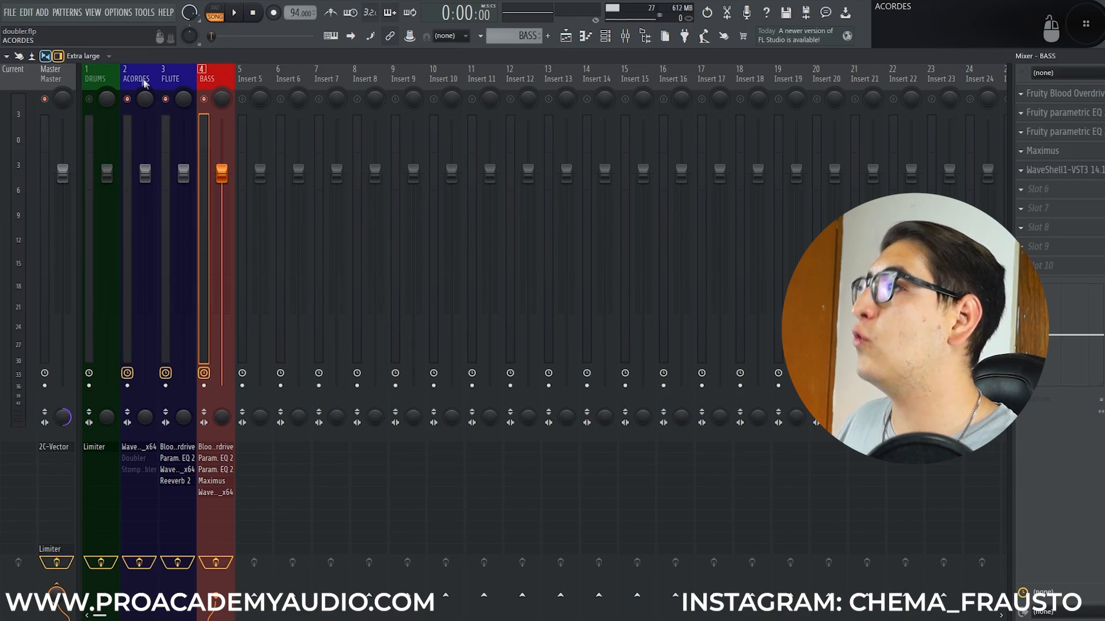
Play the song and compare the merged mix with the doublers on ACORDES, FLUTE and BASS bypassed and re-enabled.
left_click(133, 204)
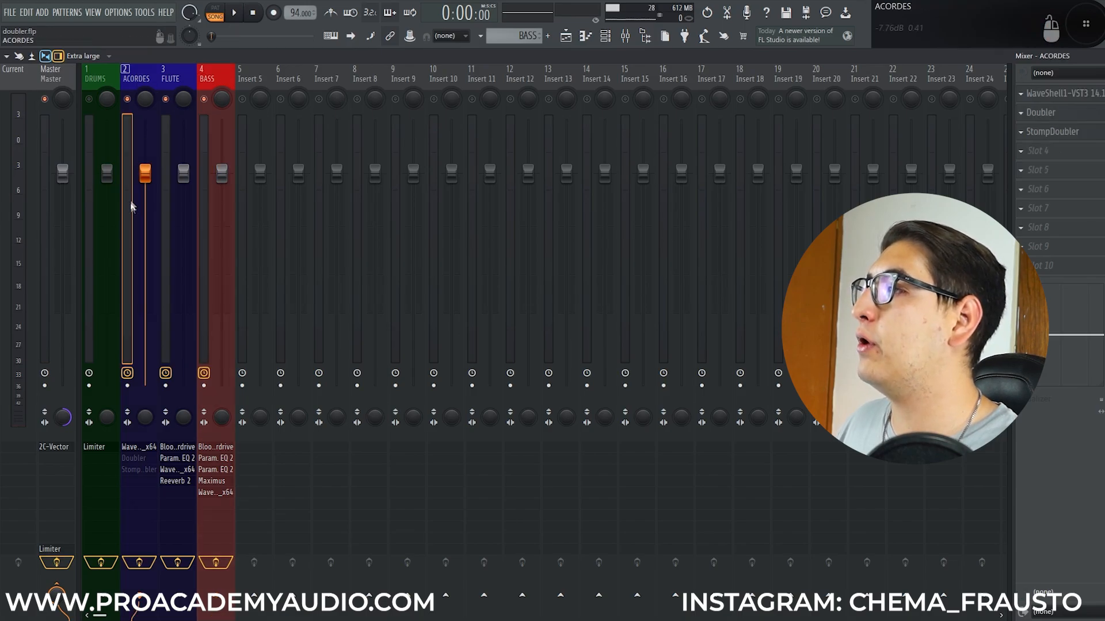
left_click(235, 14)
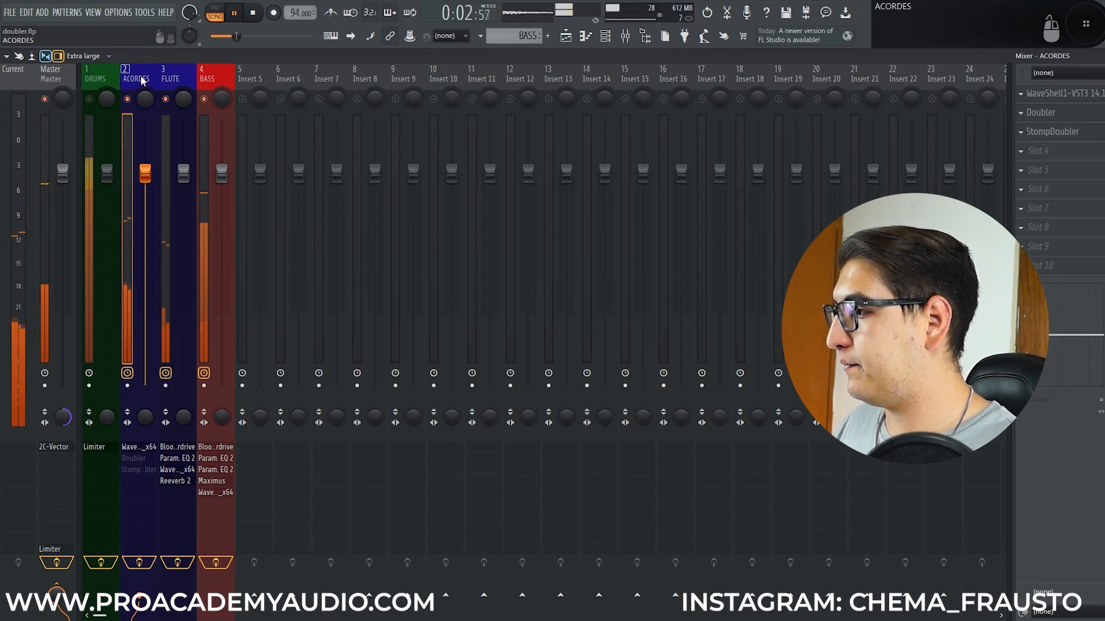
key("Right")
key("Right")
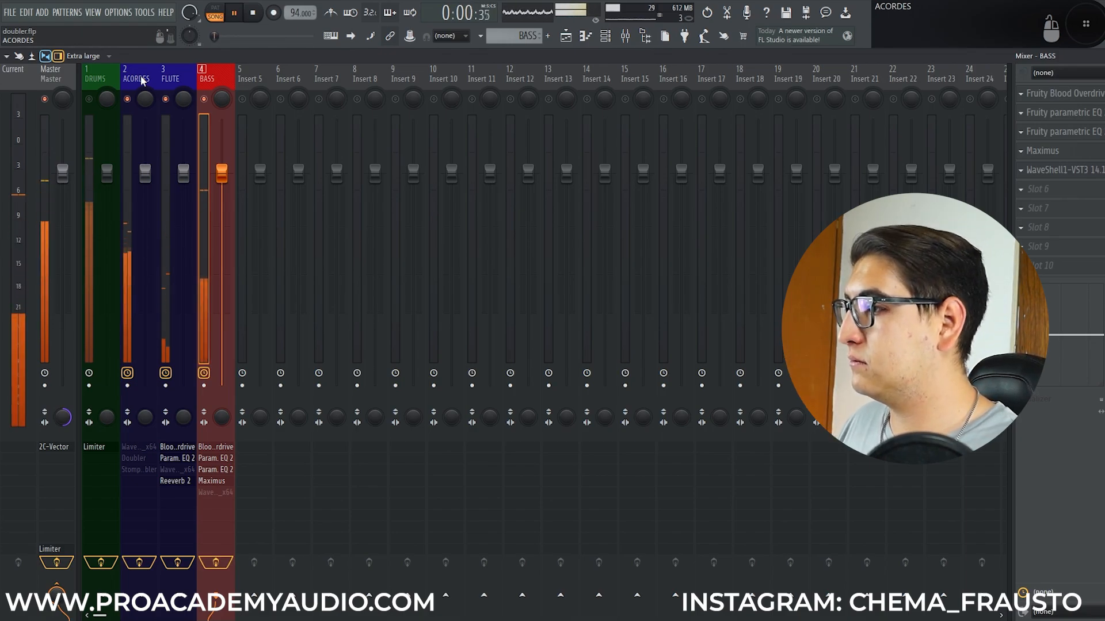
left_click(143, 81)
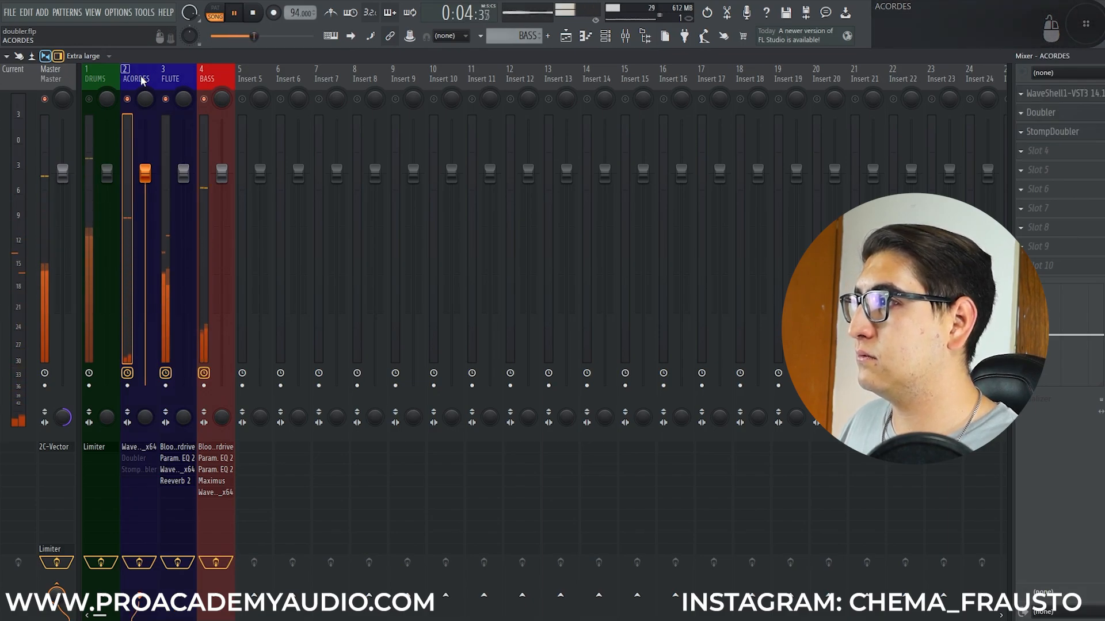
Reset the Master track's stereo separation to centre and open its 2C-Vector meter with playback stopped.
left_click(64, 418)
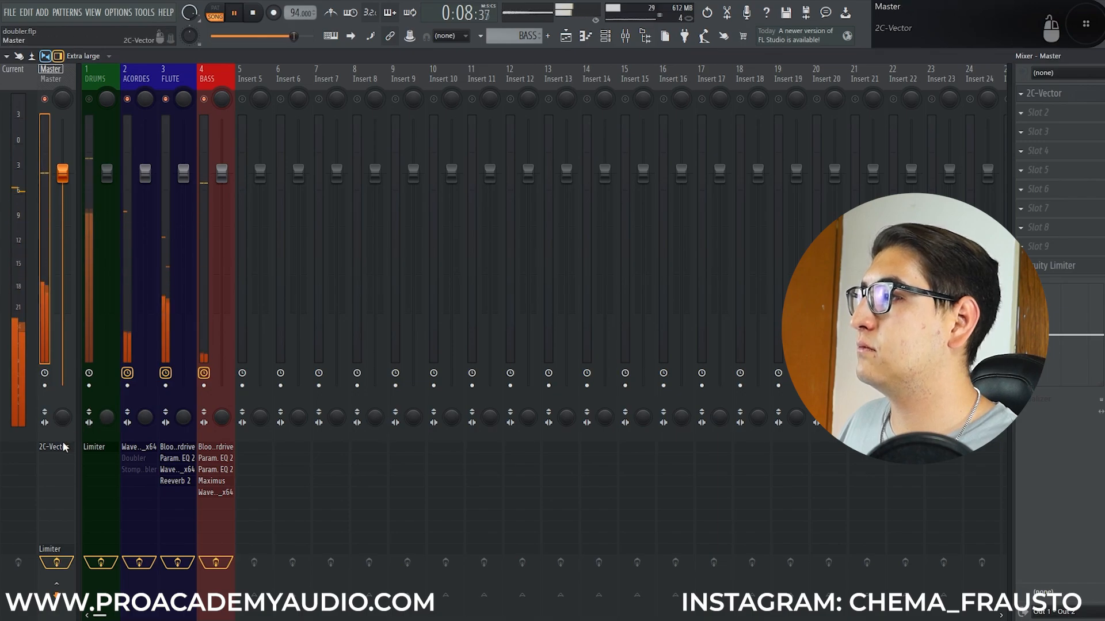
key("space")
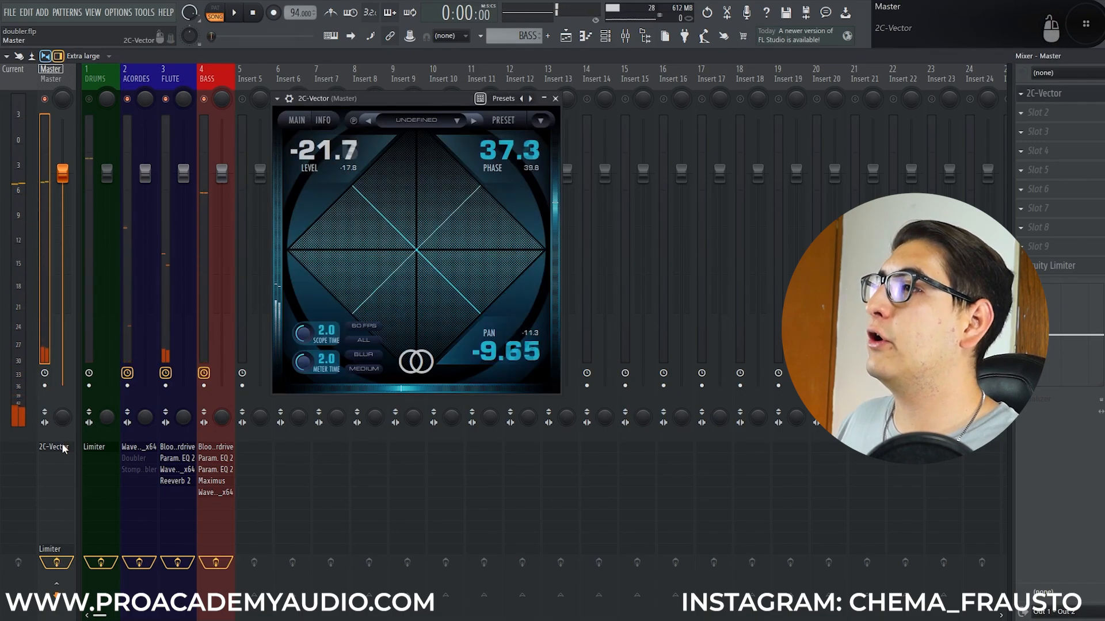
left_click(64, 447)
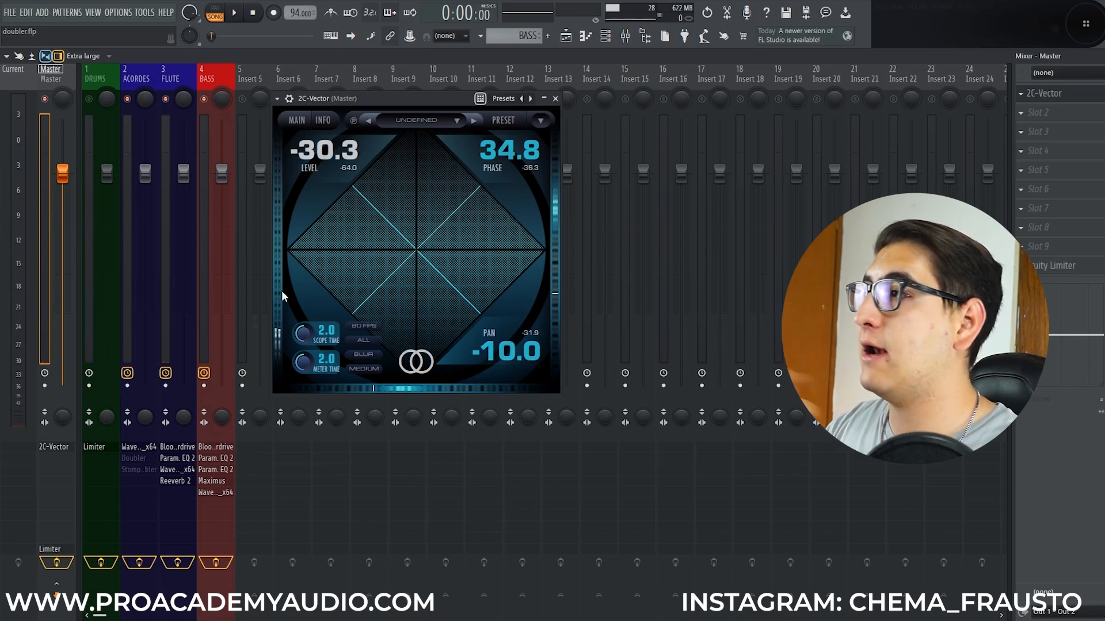
Bypass the Waves doublers on ACORDES, FLUTE and BASS and start playback to examine the dry stereo image in 2C-Vector.
left_click(137, 82)
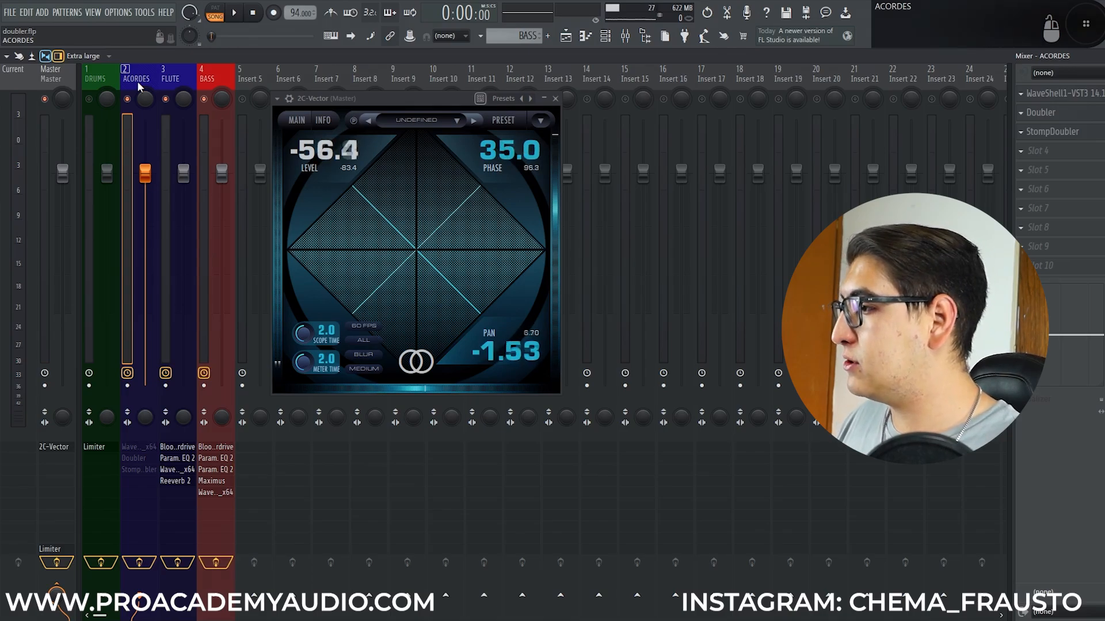
key("Right")
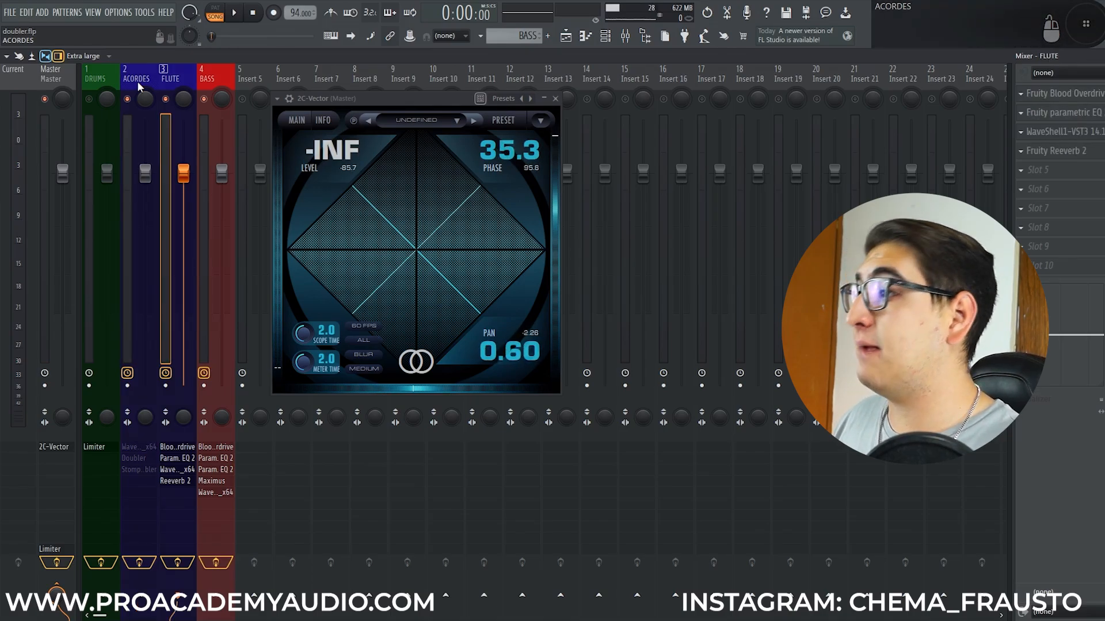
key("Right")
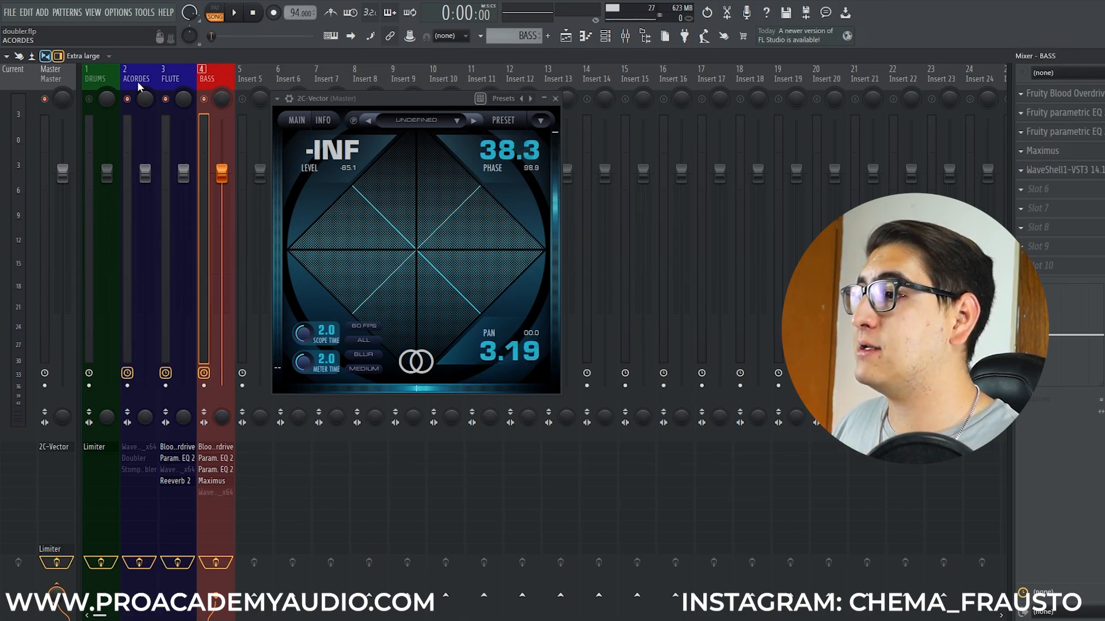
key("space")
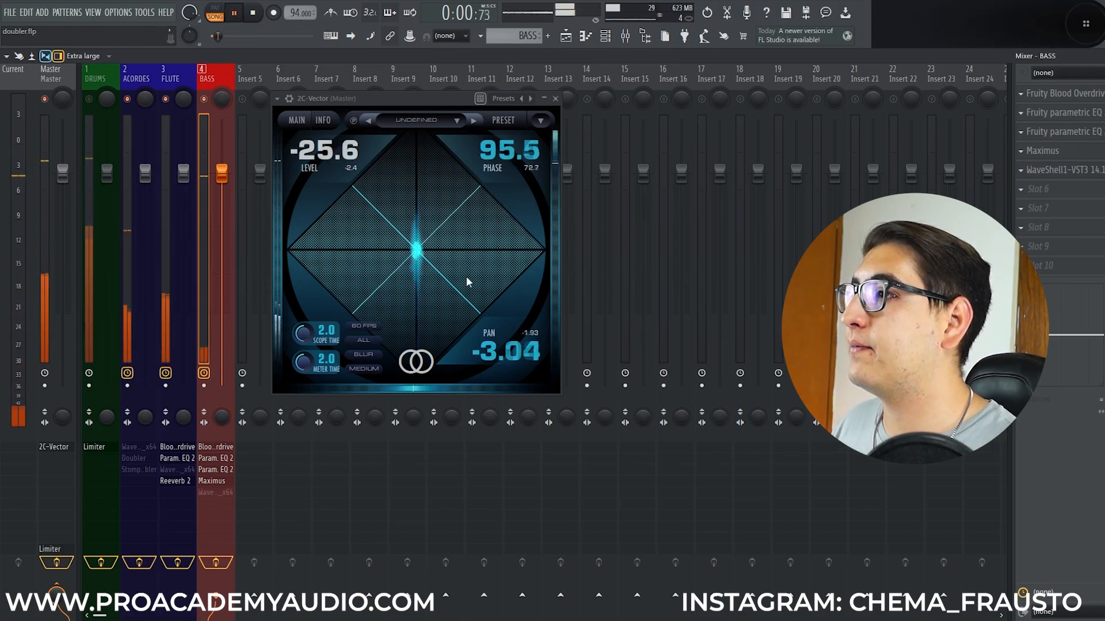
Switch the three tracks' doublers on and off again during playback to compare the stereo width in 2C-Vector.
left_click(135, 79)
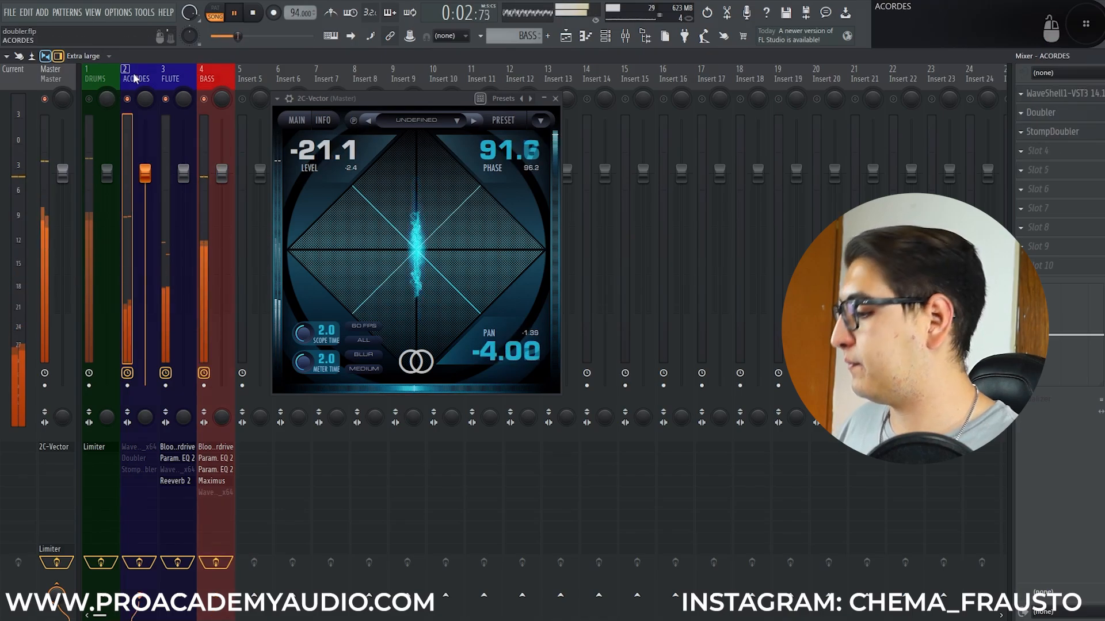
key("Right")
key("Right")
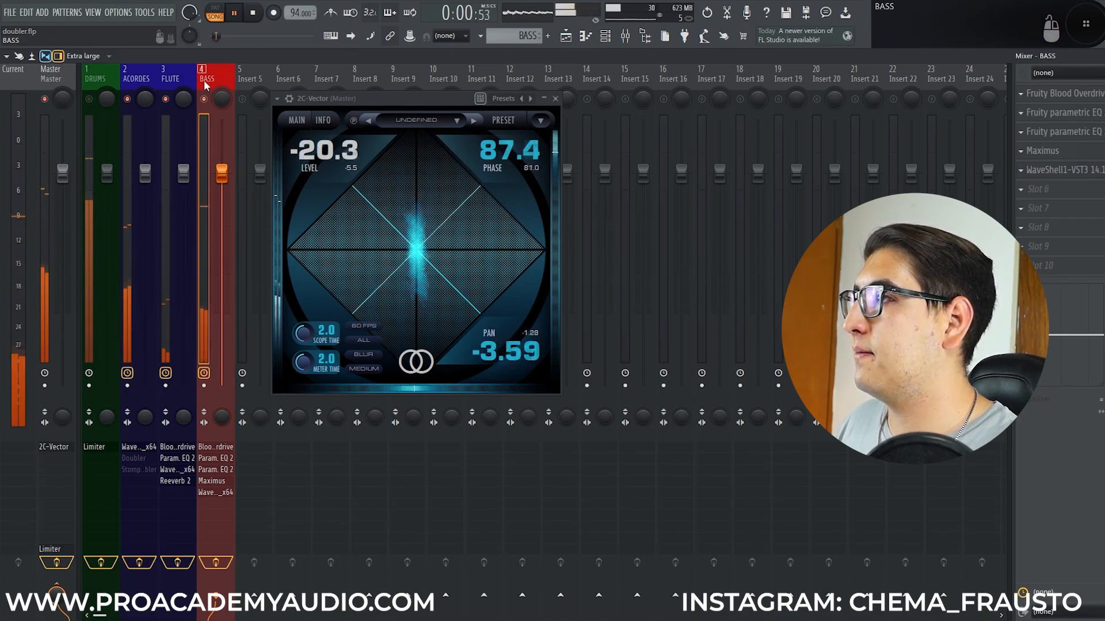
key("Left")
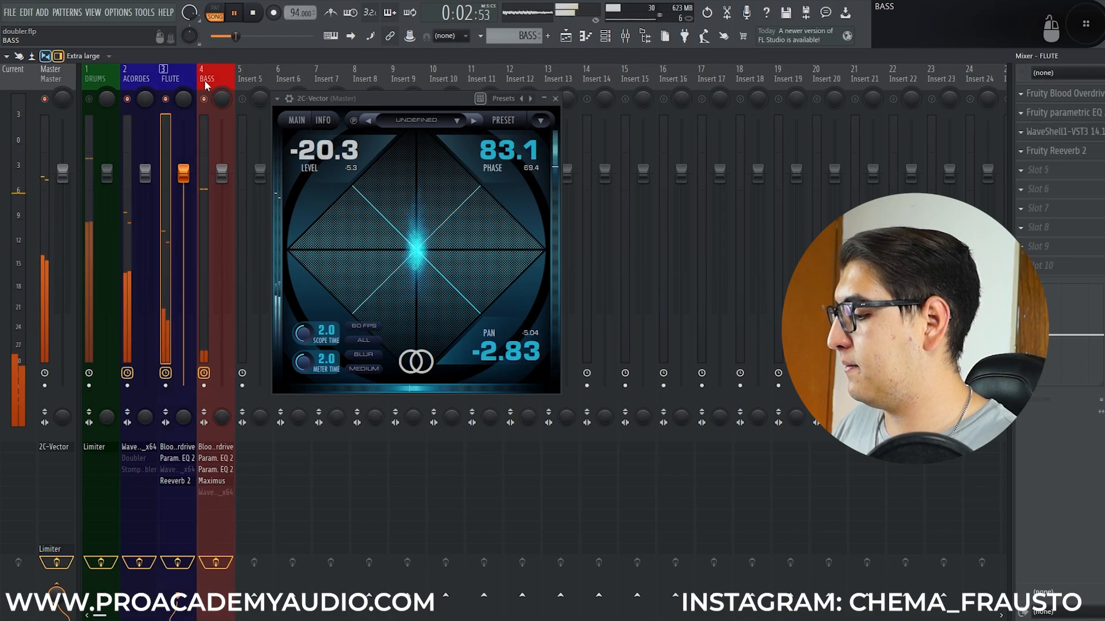
key("Left")
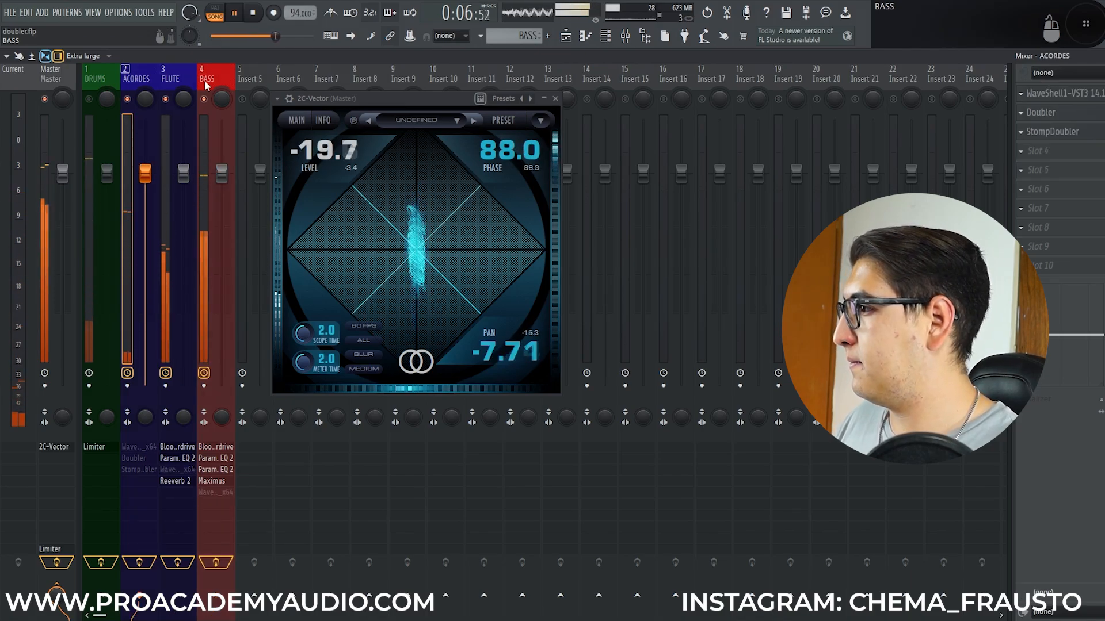
Re-enable the doublers on ACORDES, FLUTE and BASS, unmute the DRUMS track, and stop playback.
key("Right")
key("Right")
key("Right")
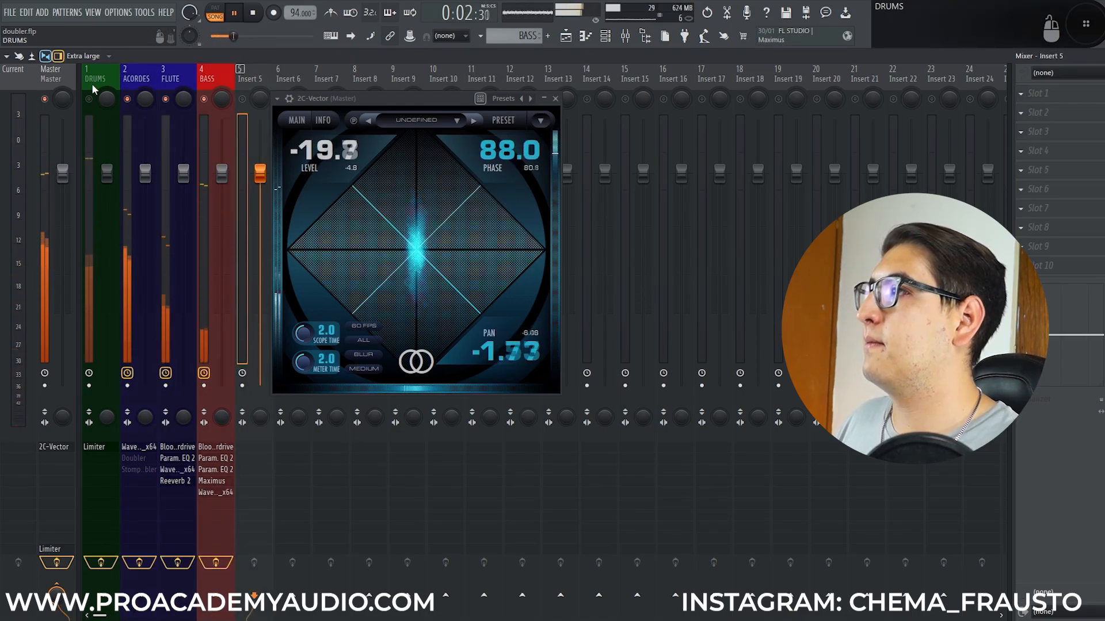
key("space")
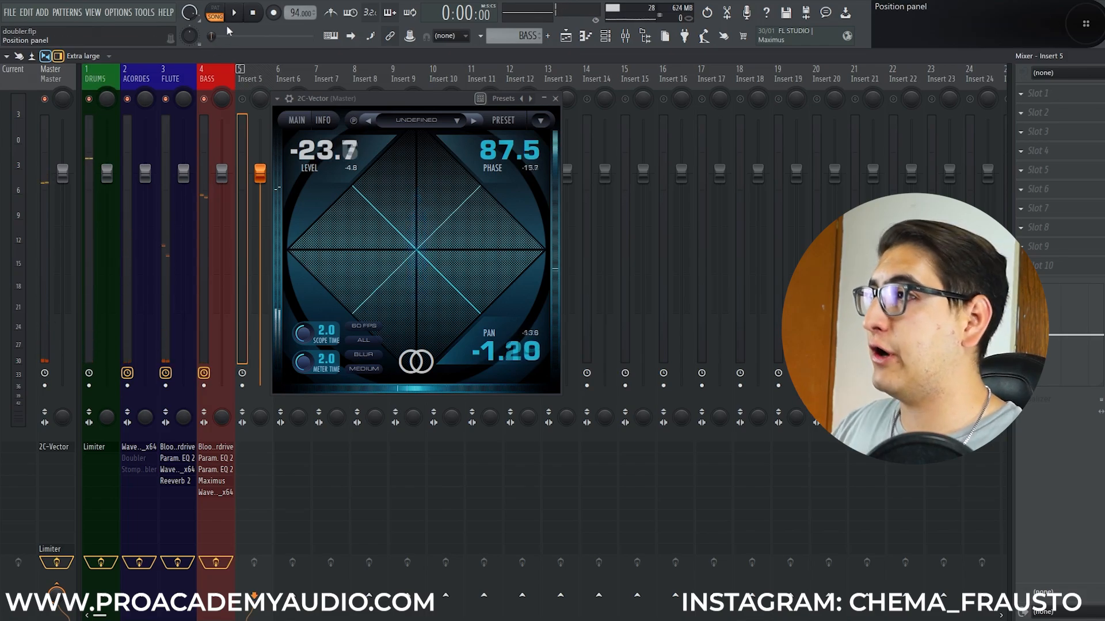
Play the full mix including DRUMS and compare it with the three doublers bypassed and enabled.
left_click(147, 75)
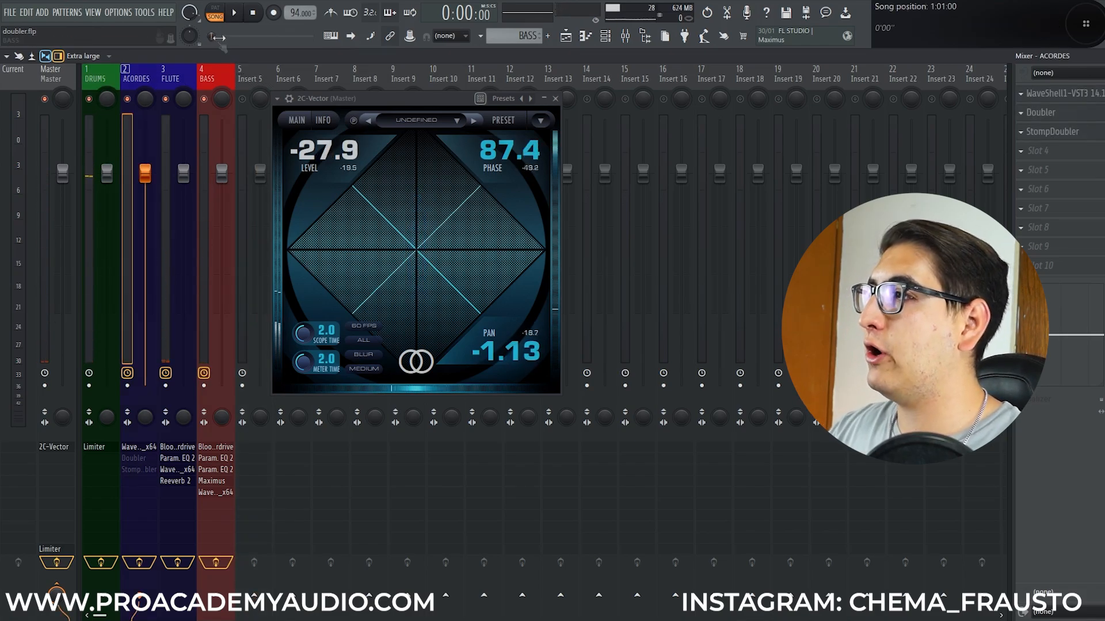
left_click(233, 10)
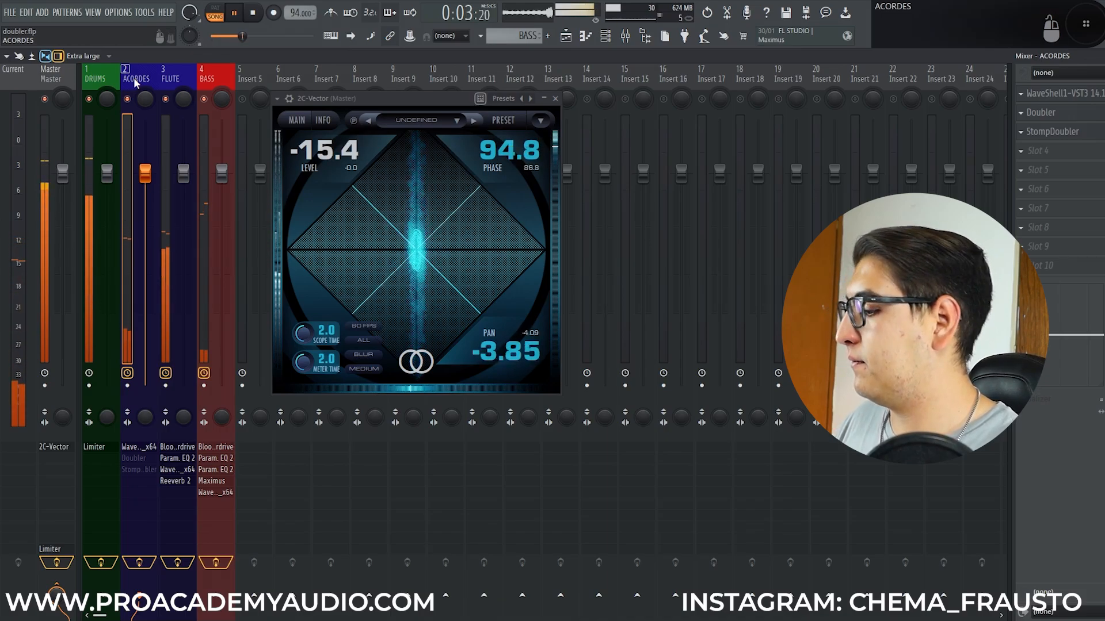
key("Right")
key("Right")
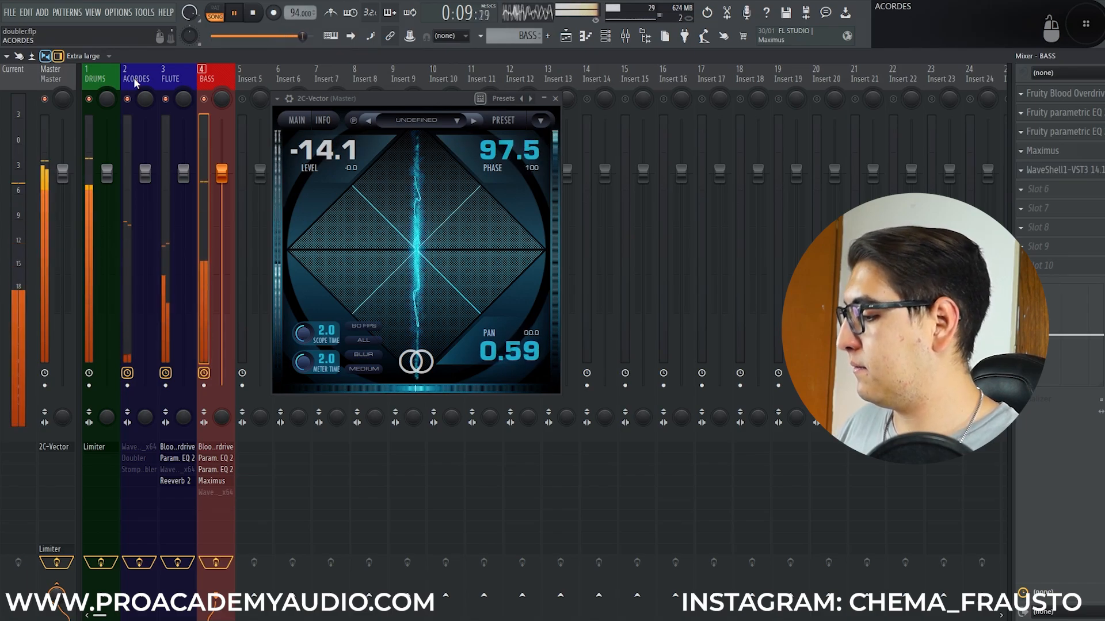
left_click(134, 78)
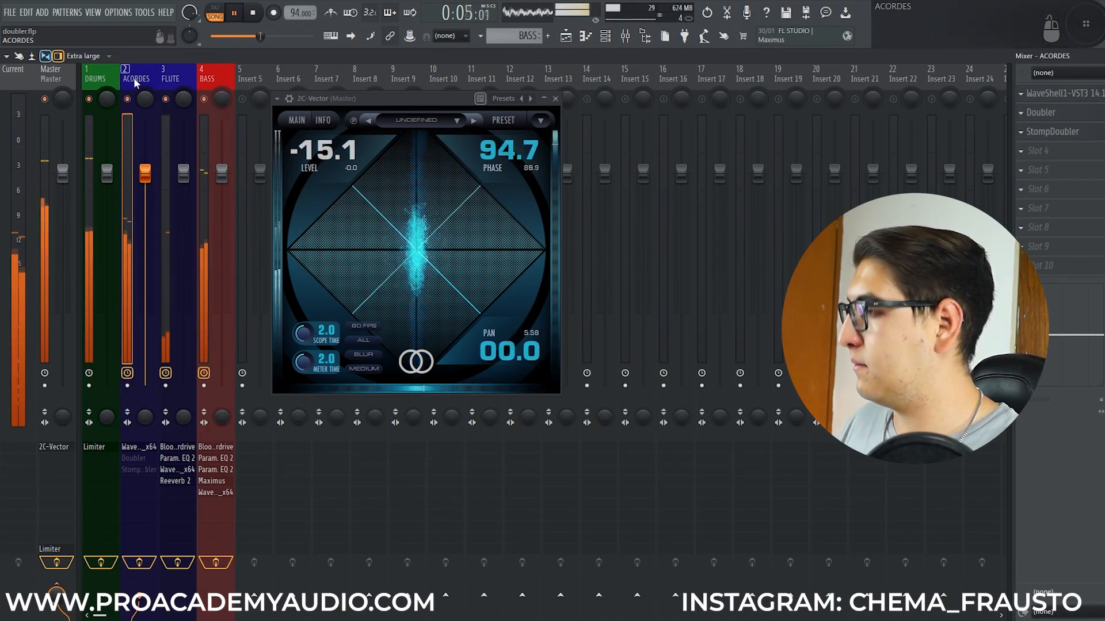
Repeat the full-mix comparison by bypassing the ACORDES, FLUTE and BASS doublers and switching them back on track by track.
key("Right")
key("Right")
key("Right")
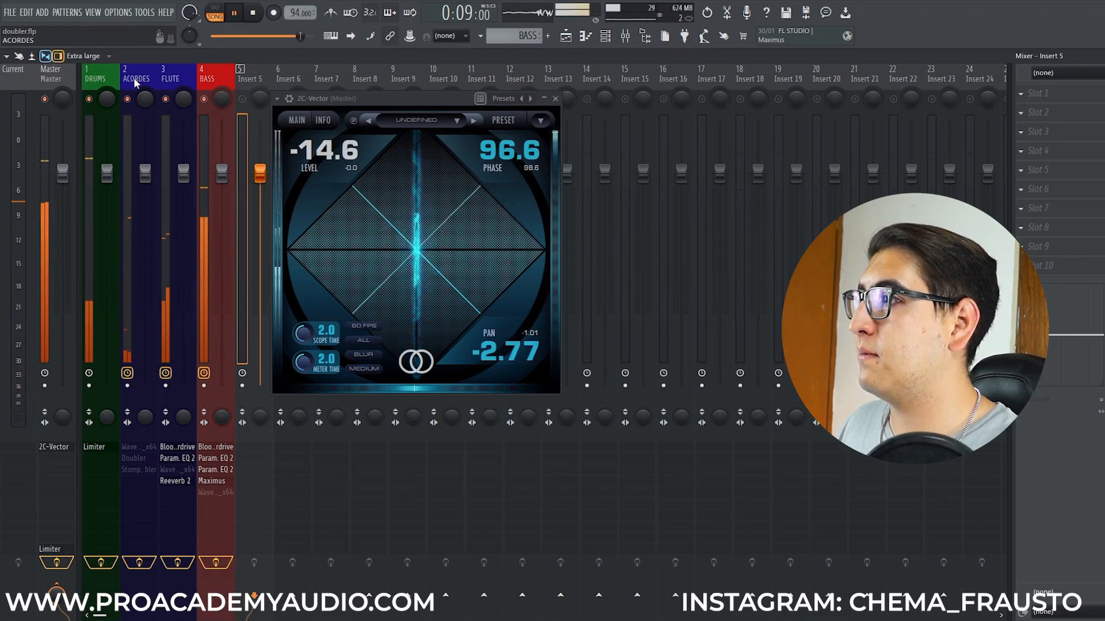
key("Left")
key("Left")
key("Left")
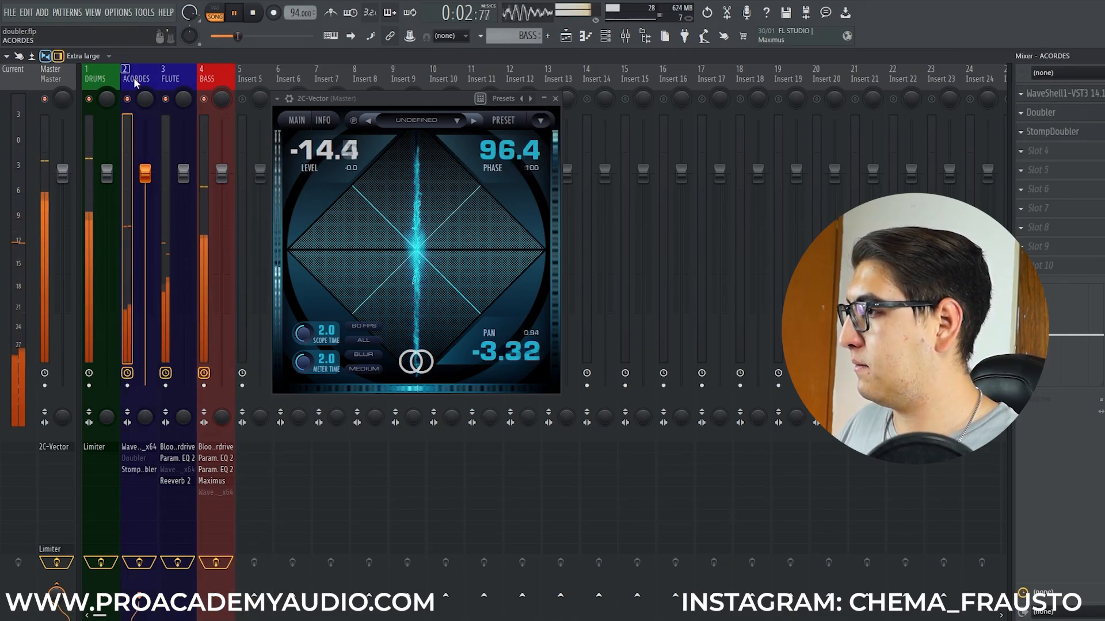
key("Right")
key("Right")
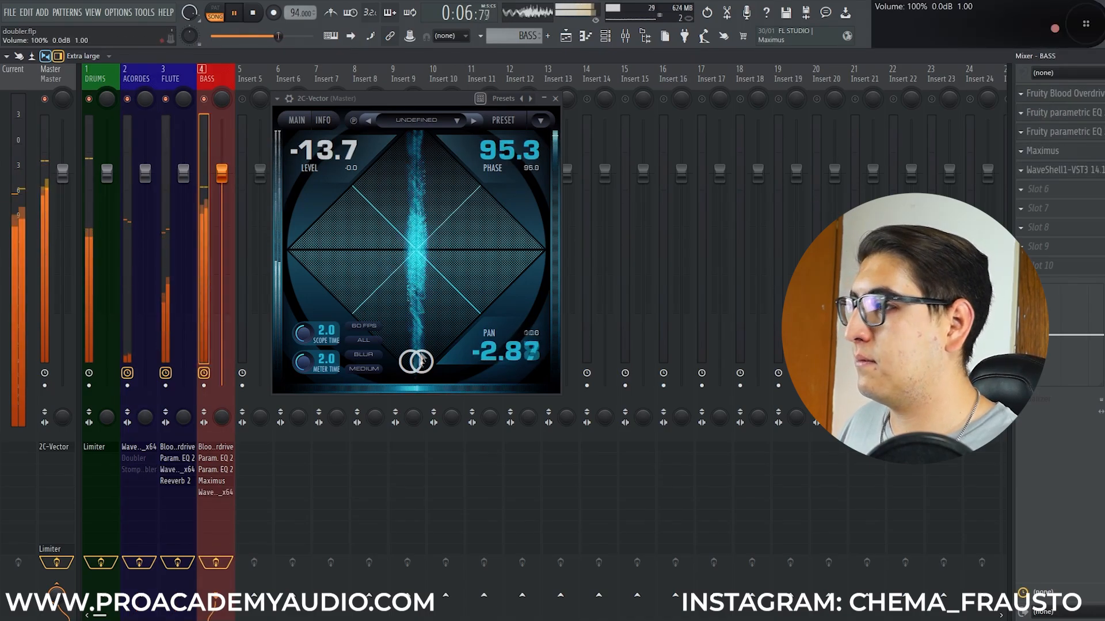
Switch 2C-Vector to mono and back to stereo to compare the doubled mix, and stop playback.
left_click(417, 361)
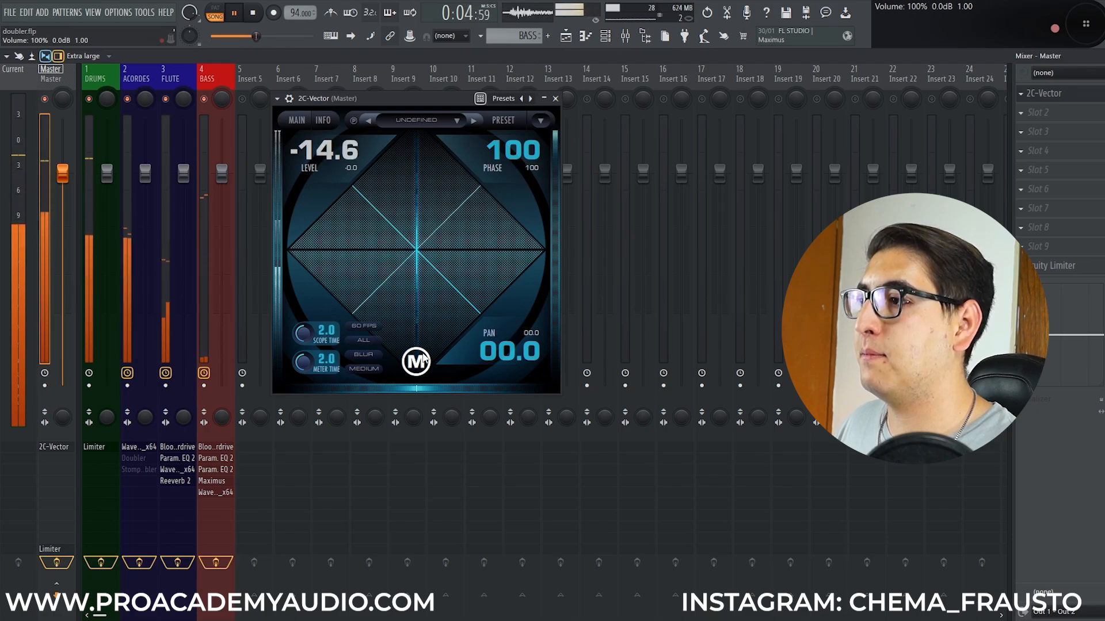
left_click(423, 360)
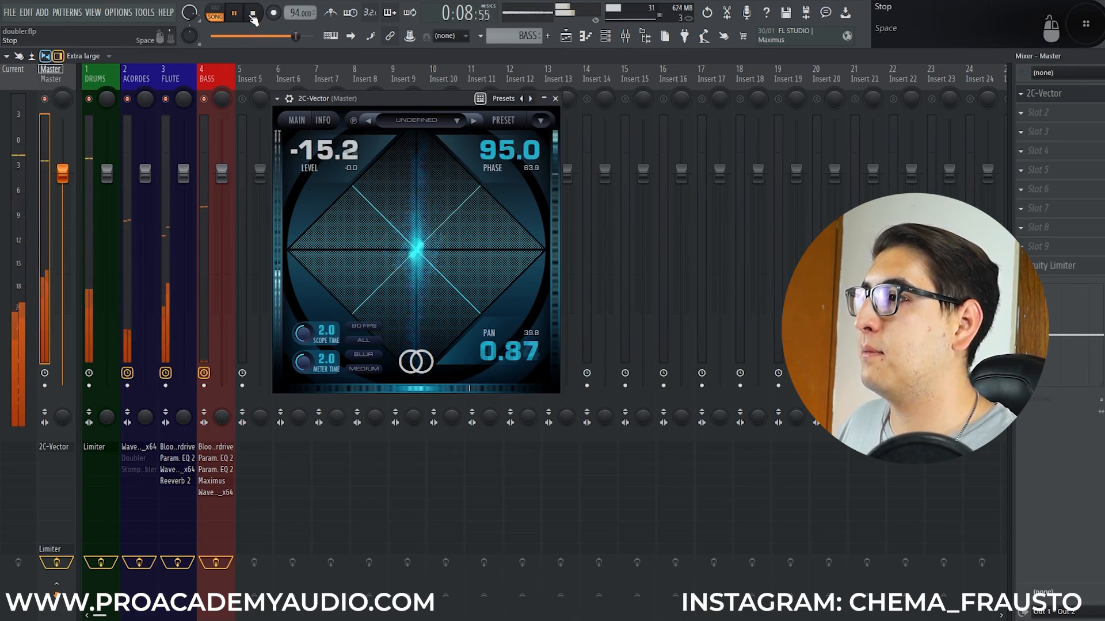
left_click(253, 14)
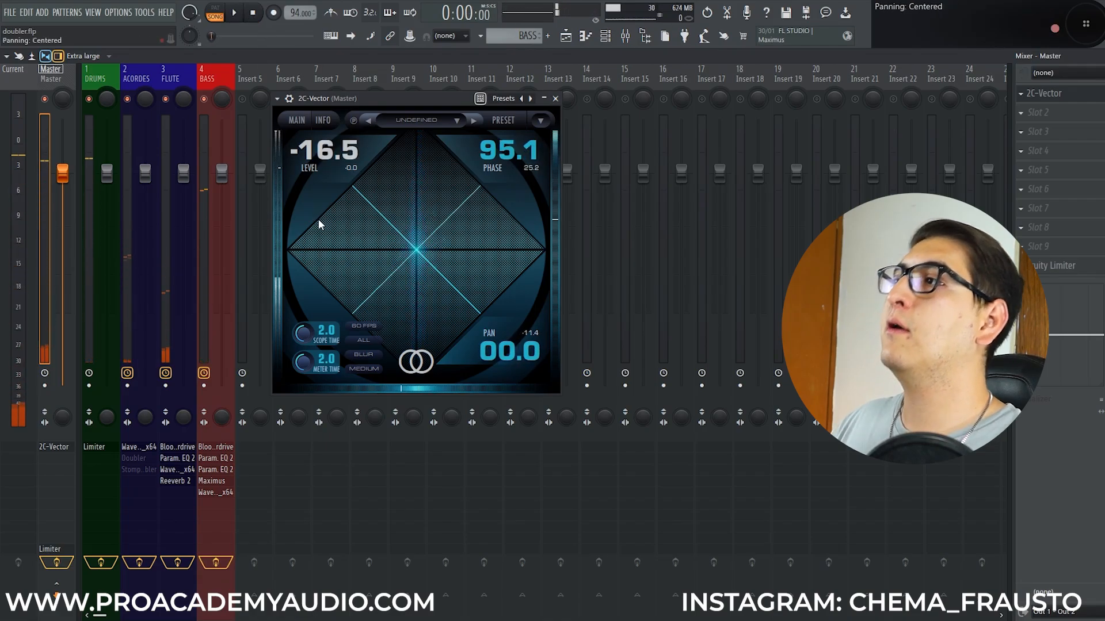